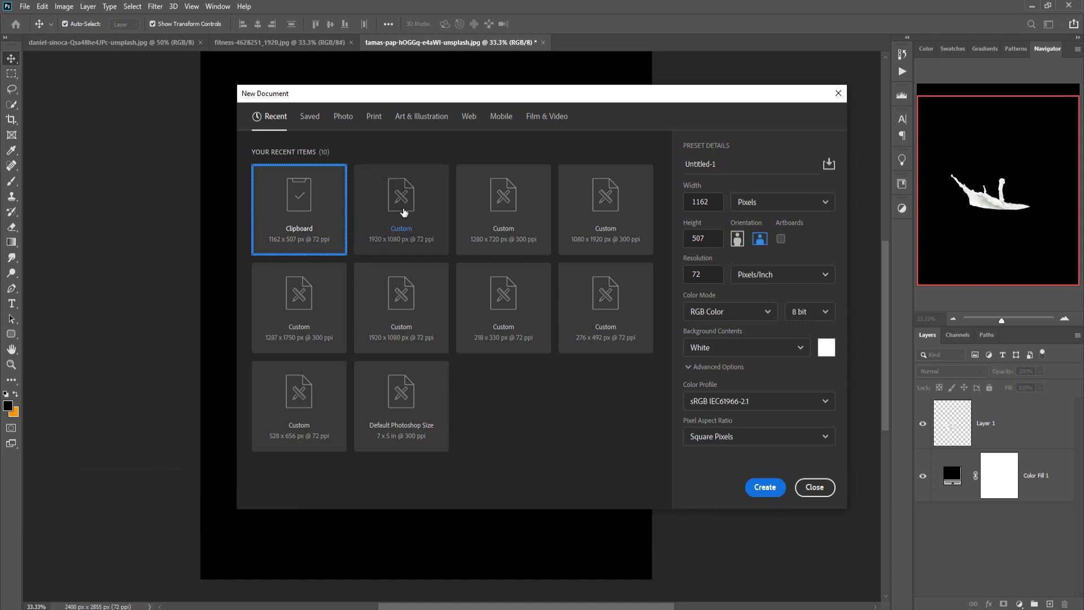
Create a 1280×720 document and cover it with a black Solid Color fill layer.
left_click(494, 218)
left_click(764, 487)
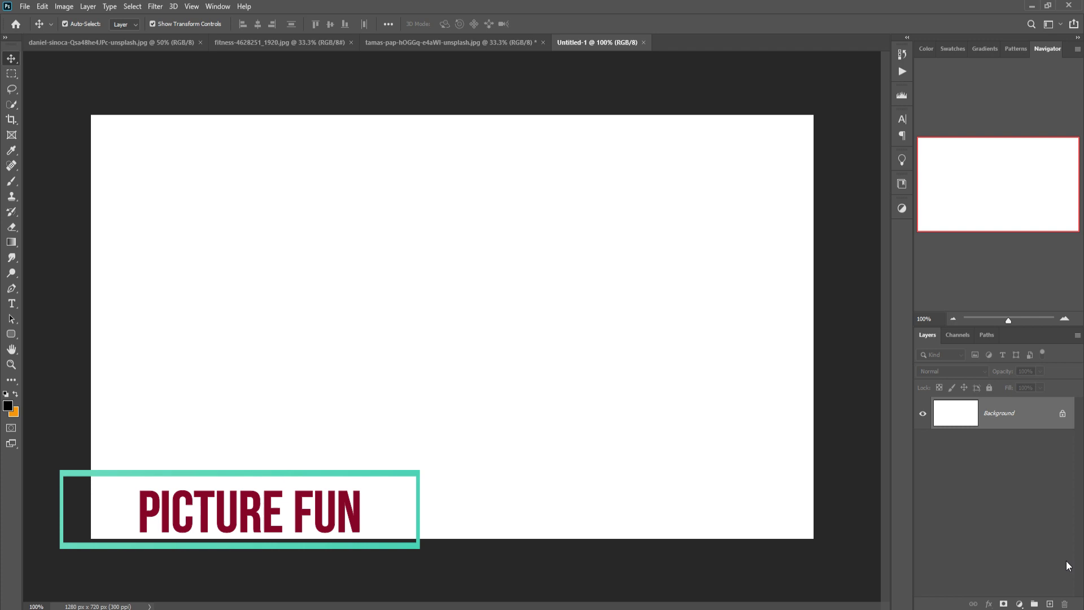
left_click(1018, 603)
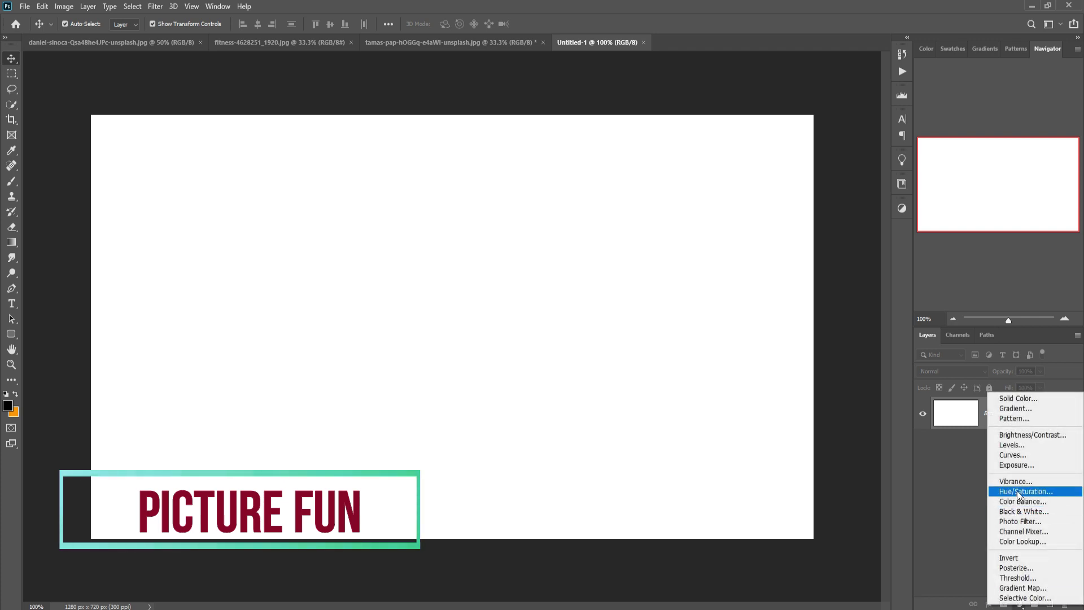
left_click(1027, 399)
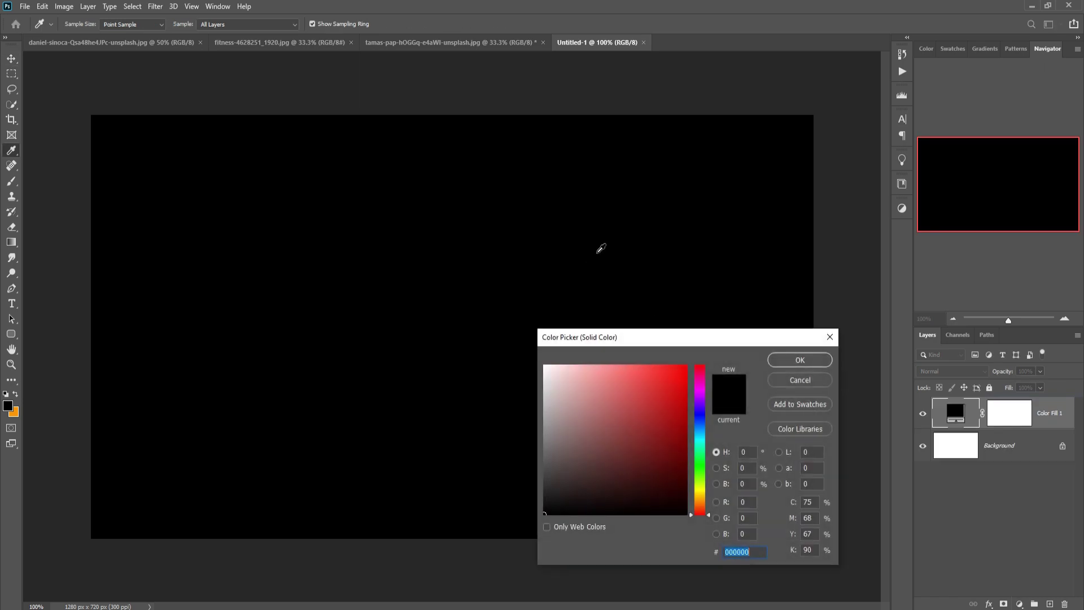
left_click(798, 360)
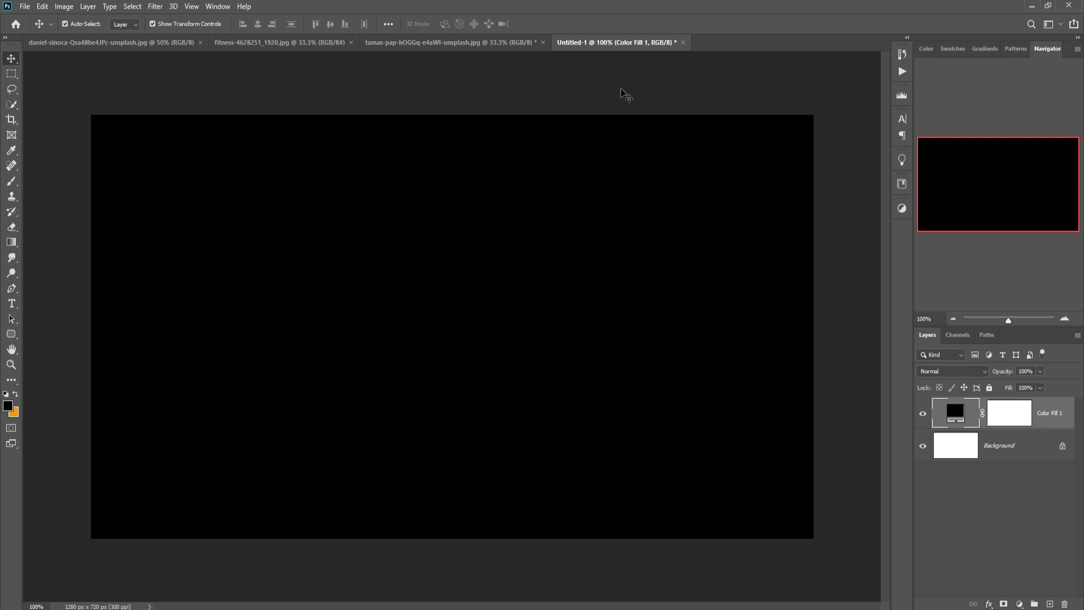
In the fitness photo, auto-select the bodybuilder with Select > Subject.
left_click(286, 42)
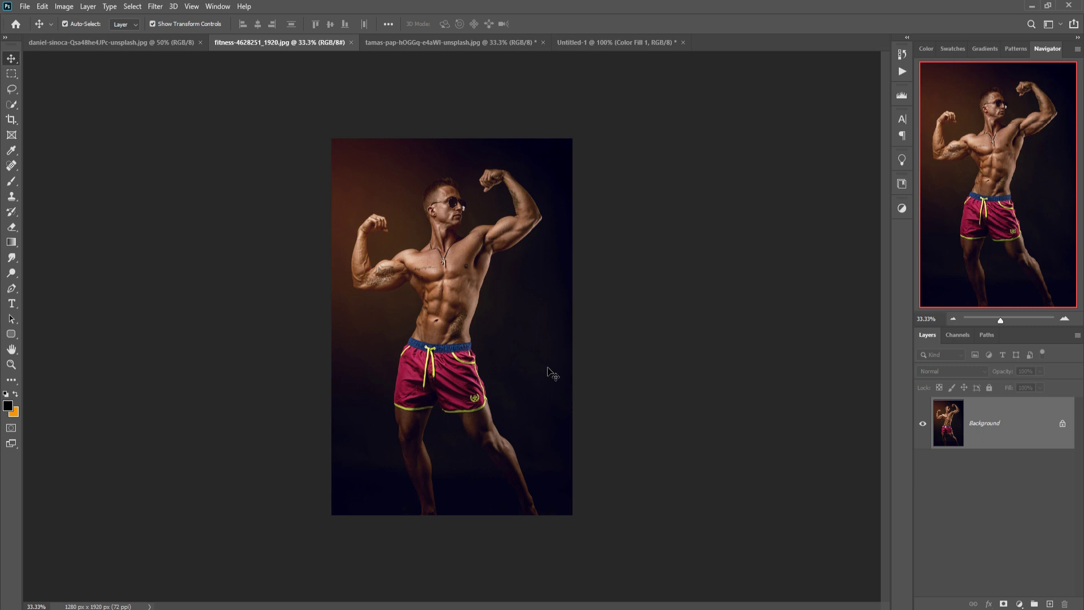
left_click(133, 7)
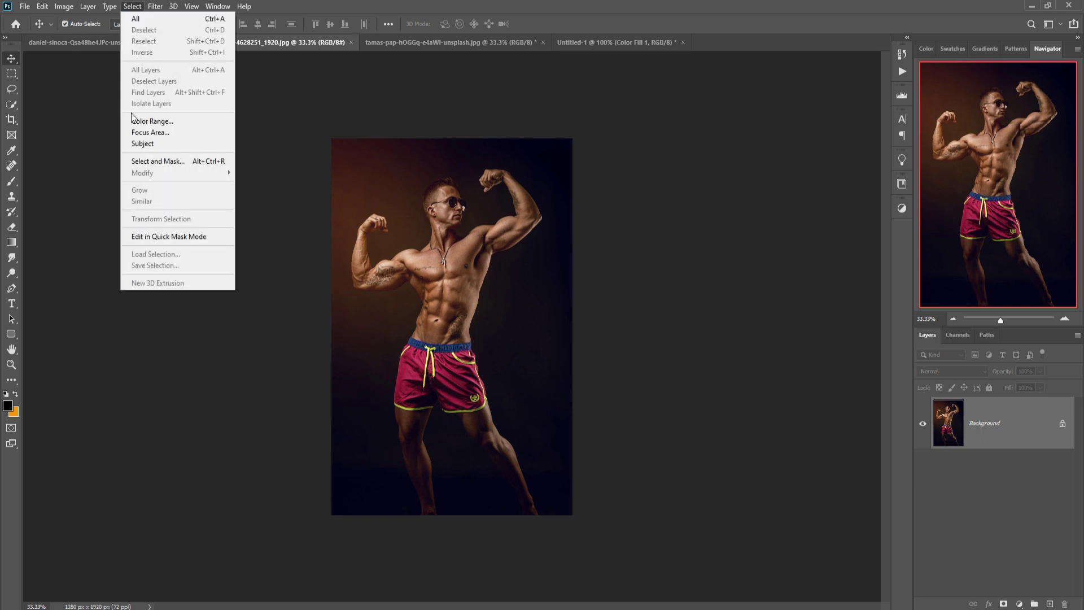
left_click(136, 144)
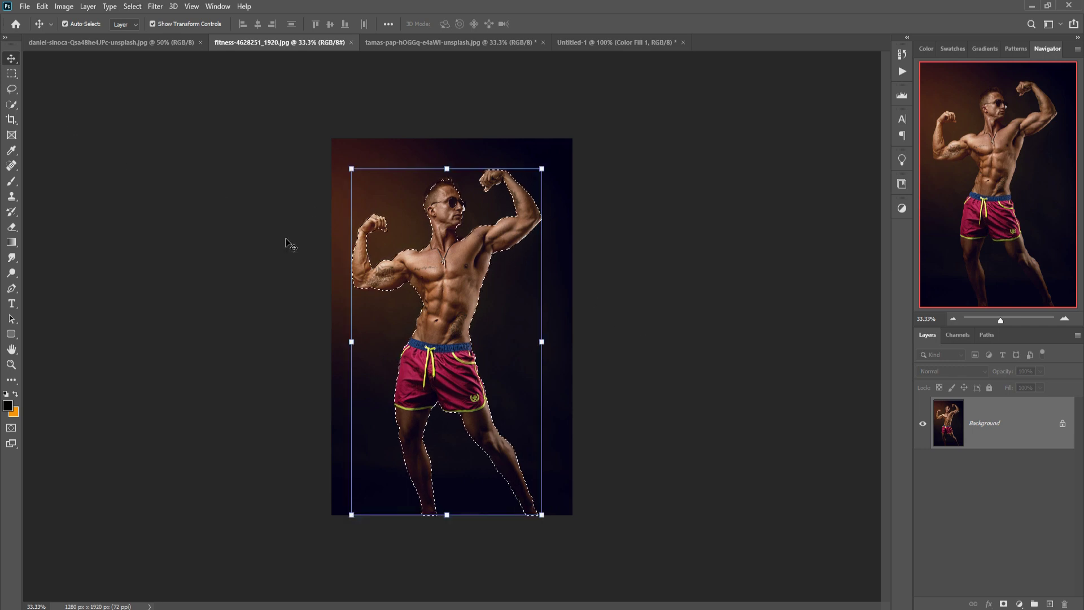
Lasso-add the sunglasses lens to the bodybuilder selection, checking the face and shorts edges.
left_click(12, 89)
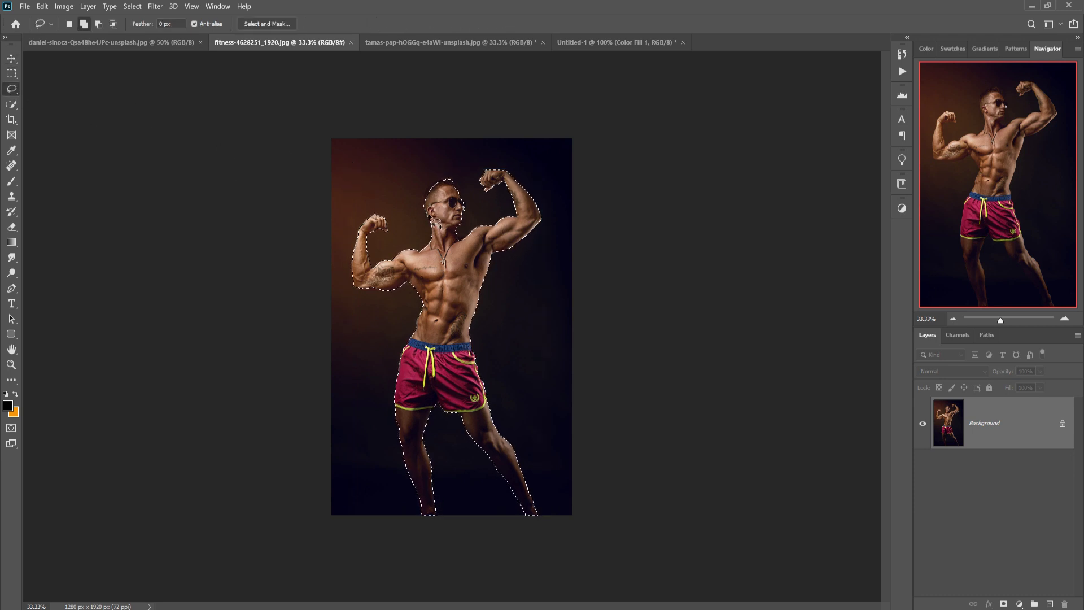
key("ctrl+plus")
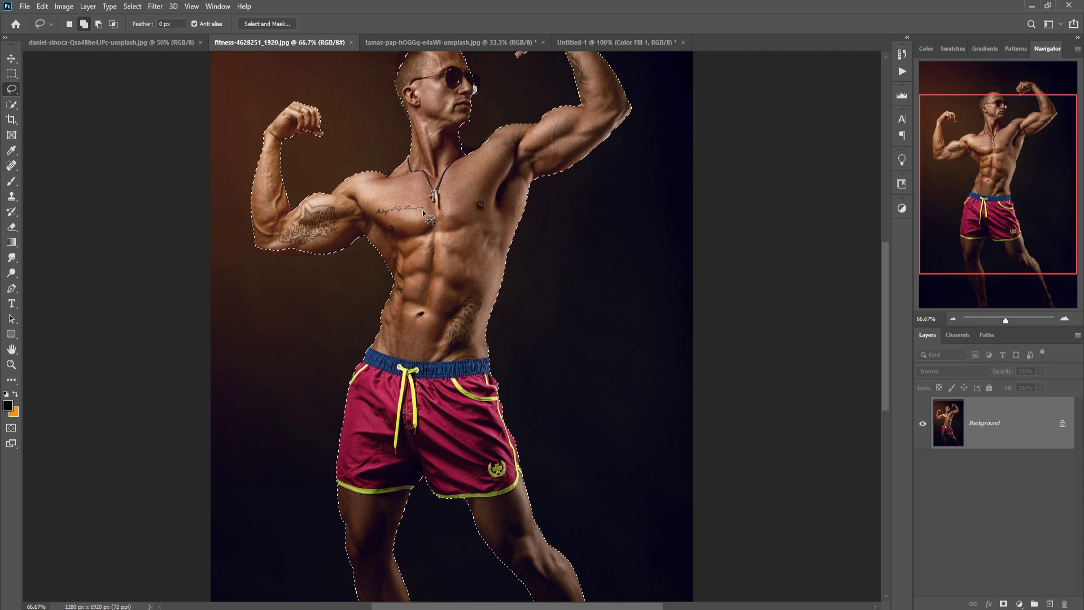
left_click_drag(422, 209, 477, 415)
key("ctrl+plus")
key("ctrl+plus")
mouse_move(682, 169)
left_mouse_down()
mouse_move(701, 237)
mouse_move(684, 249)
mouse_move(722, 174)
left_mouse_up()
left_click_drag(269, 363, 586, 188)
left_click_drag(644, 425, 740, 295)
left_click_drag(624, 535, 672, 76)
Fit the fitness photo on screen and float it in its own window.
key("v")
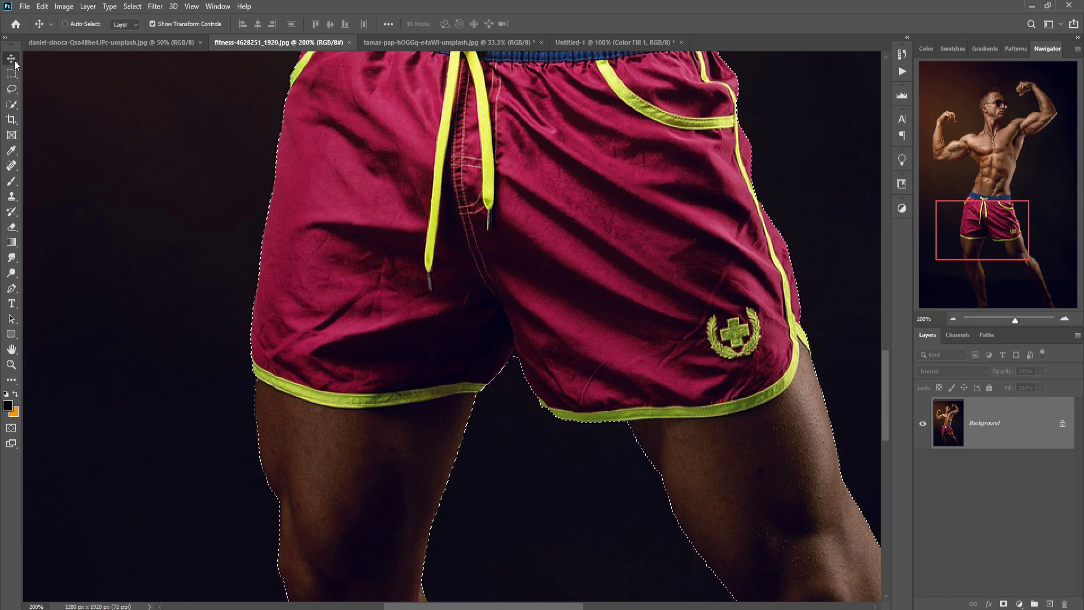
key("ctrl+0")
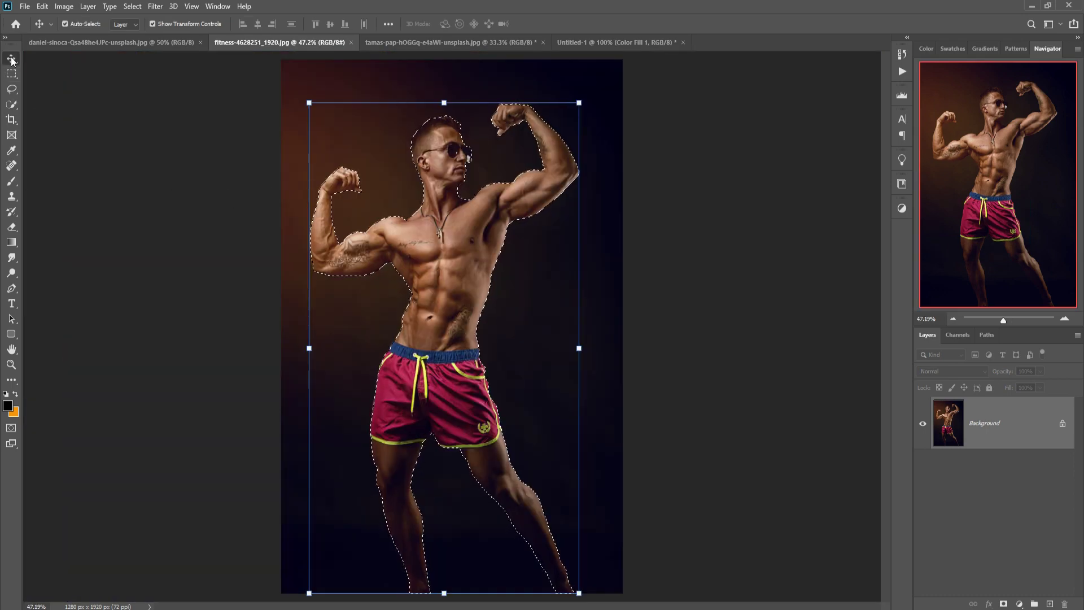
left_click_drag(268, 45, 641, 94)
Copy the bodybuilder onto the black canvas, scale him to about 41%, and centre him.
left_click_drag(759, 352, 415, 285)
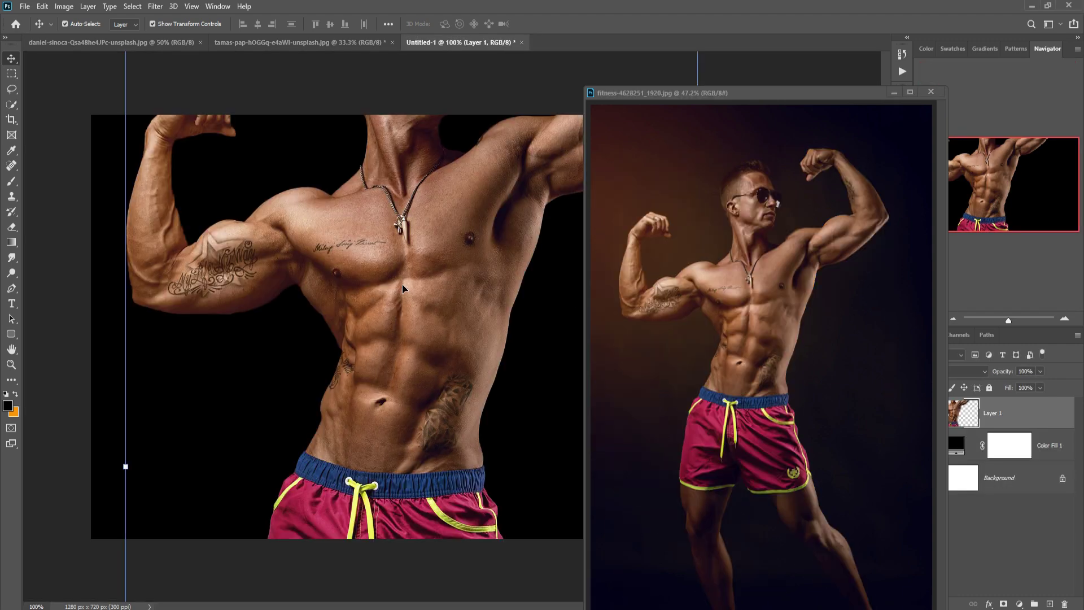
left_click(892, 95)
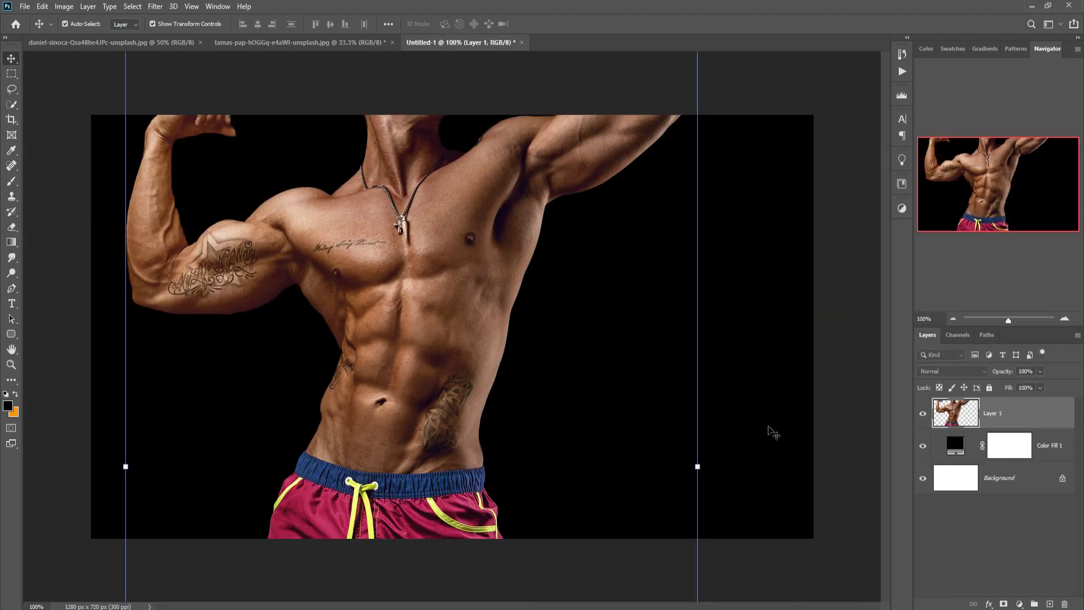
left_click_drag(598, 487, 576, 427)
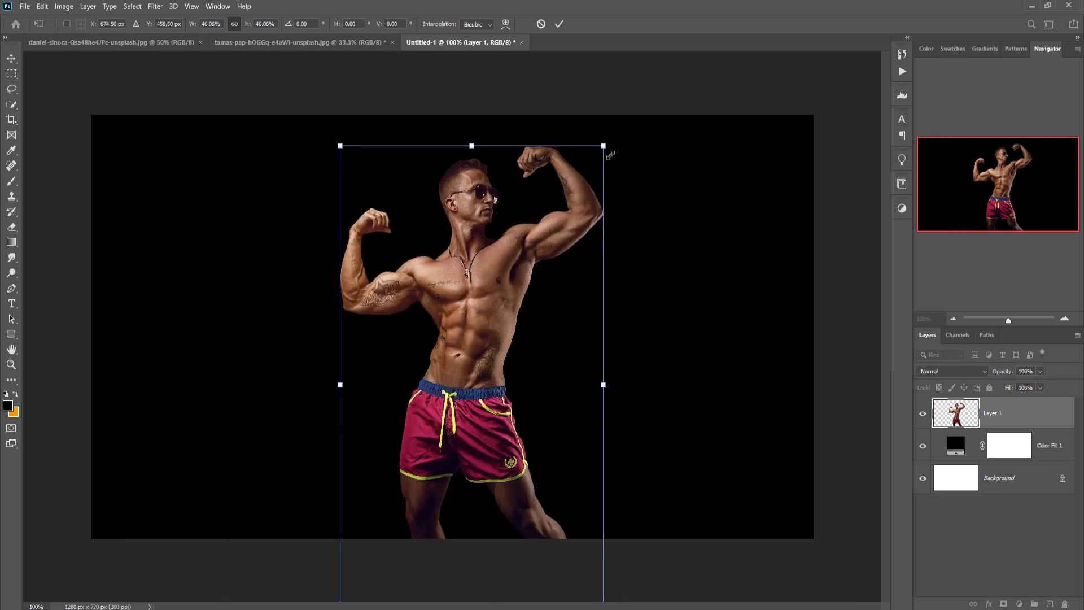
left_click_drag(610, 154, 581, 205)
left_click_drag(518, 438, 507, 387)
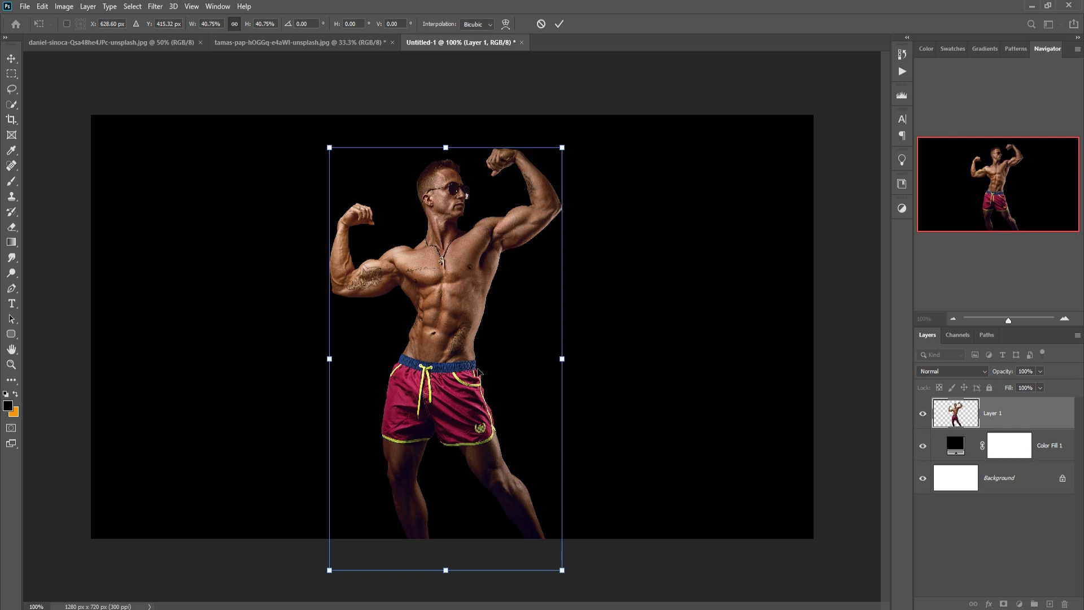
left_click(559, 24)
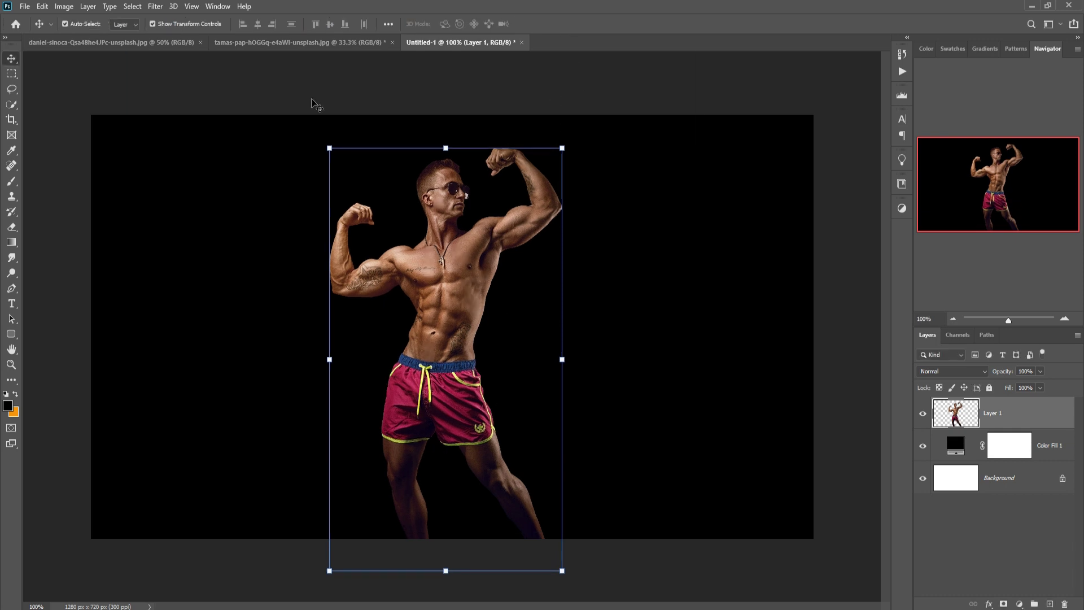
left_click(116, 45)
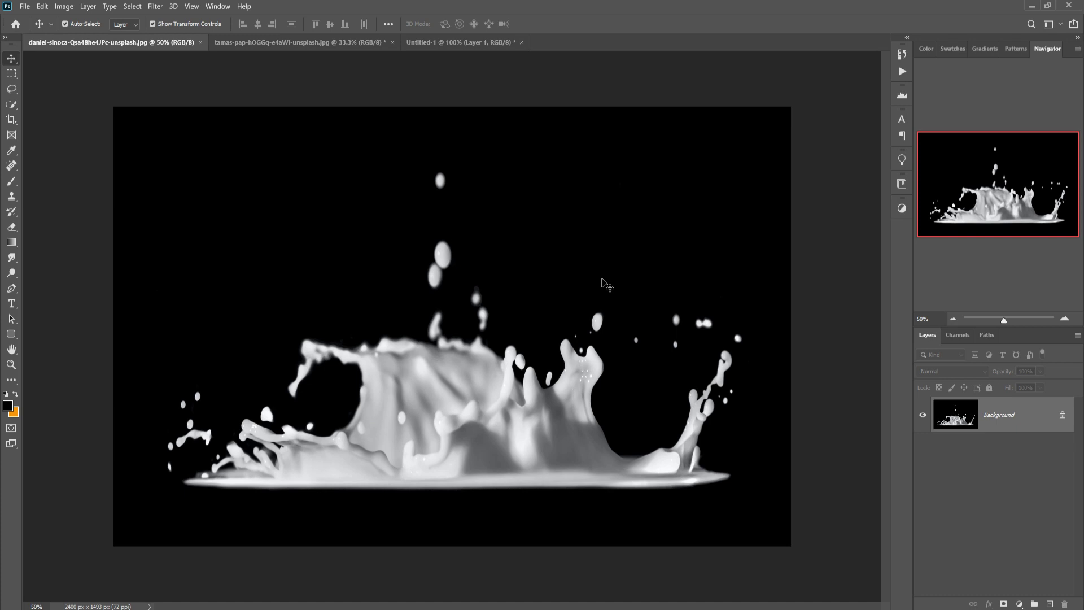
Try moving and quick-selecting the splash, then dock the photo back and deselect.
left_click_drag(141, 51, 648, 110)
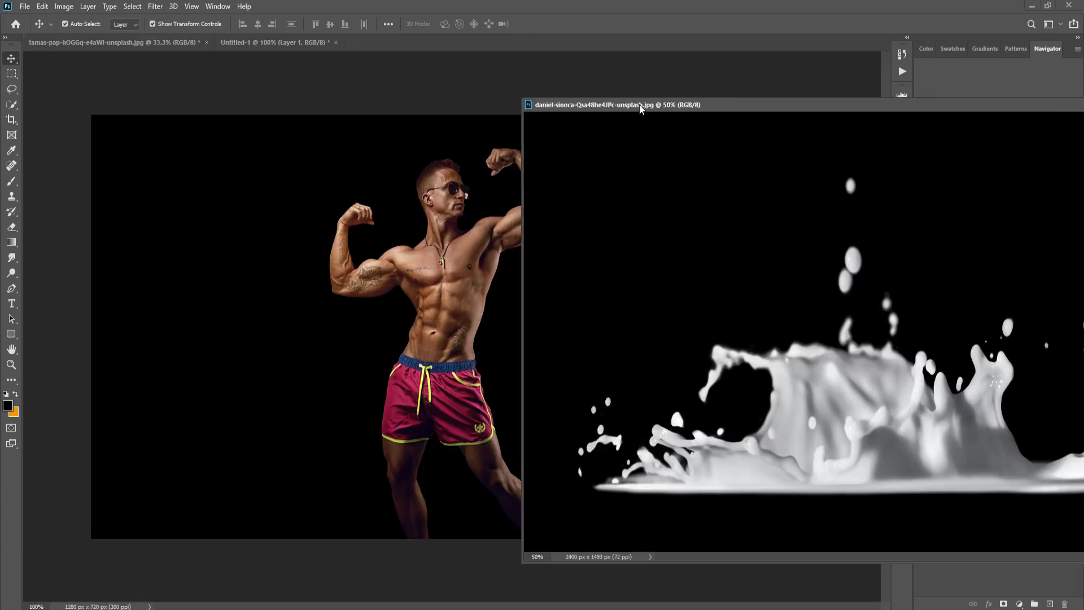
left_click_drag(825, 394, 782, 389)
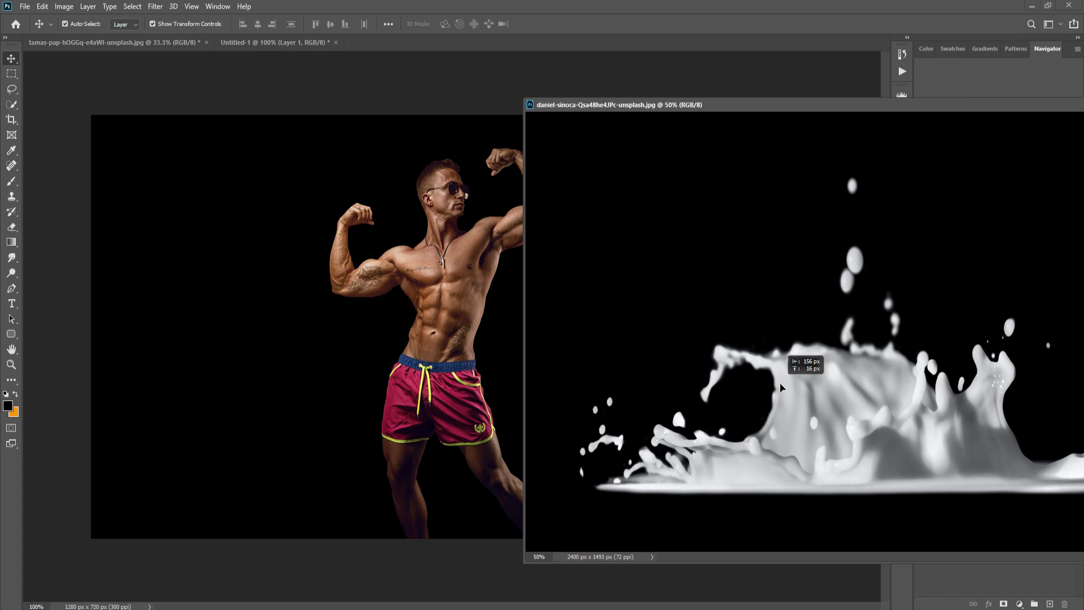
left_click(637, 265)
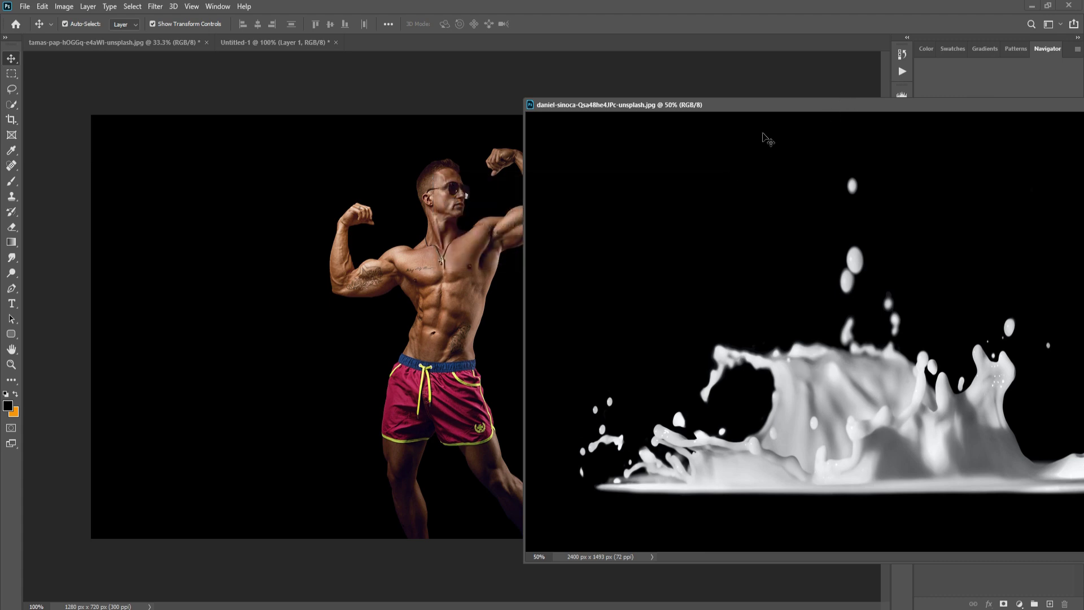
left_click_drag(777, 107, 475, 46)
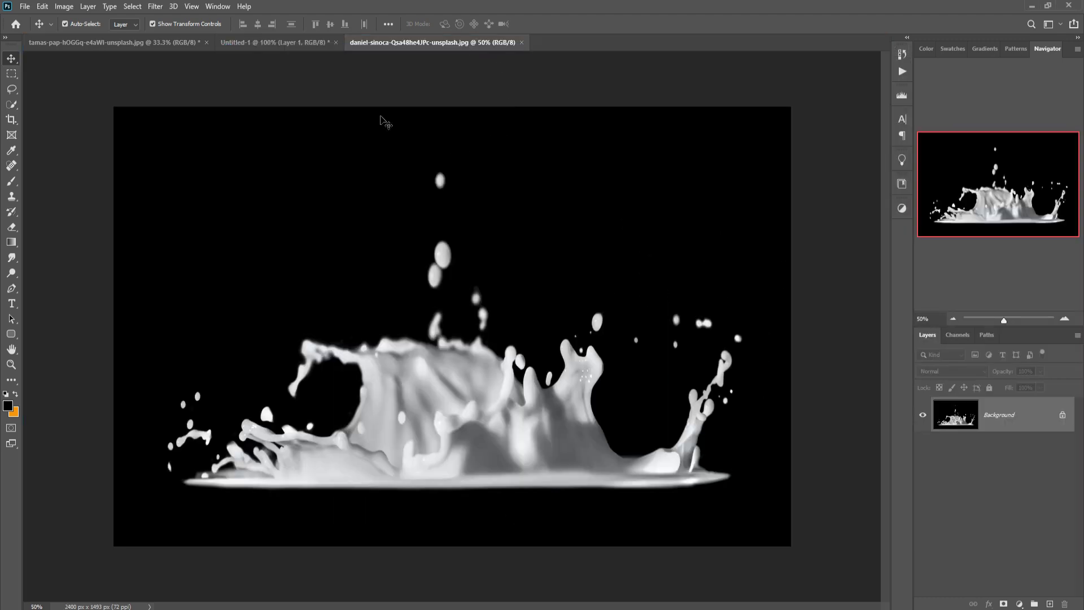
left_click(11, 105)
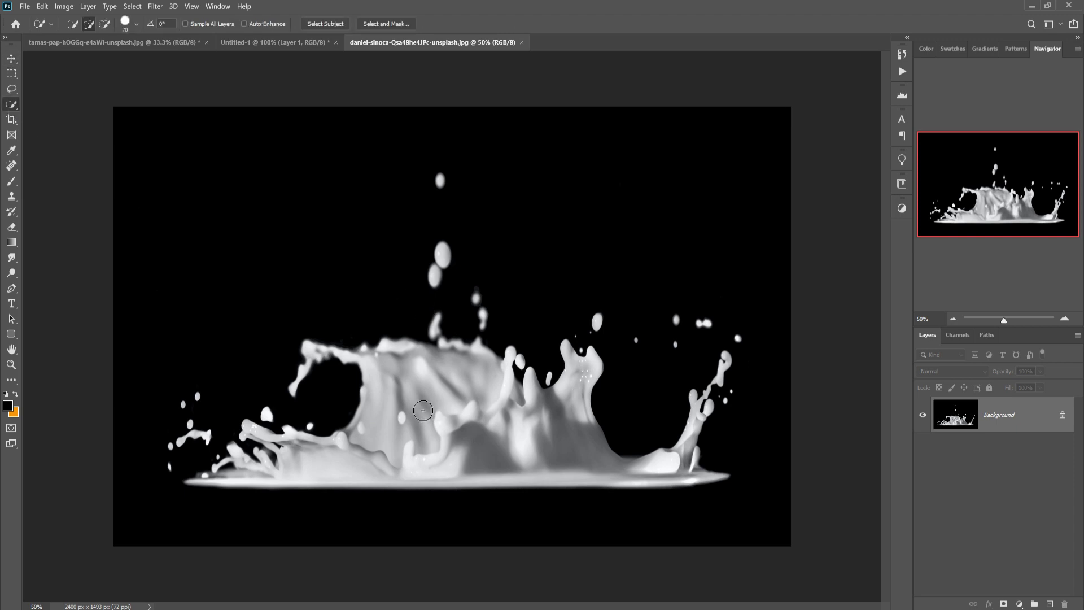
mouse_move(423, 411)
left_mouse_down()
mouse_move(356, 428)
mouse_move(537, 430)
mouse_move(305, 463)
mouse_move(254, 438)
mouse_move(209, 474)
left_mouse_up()
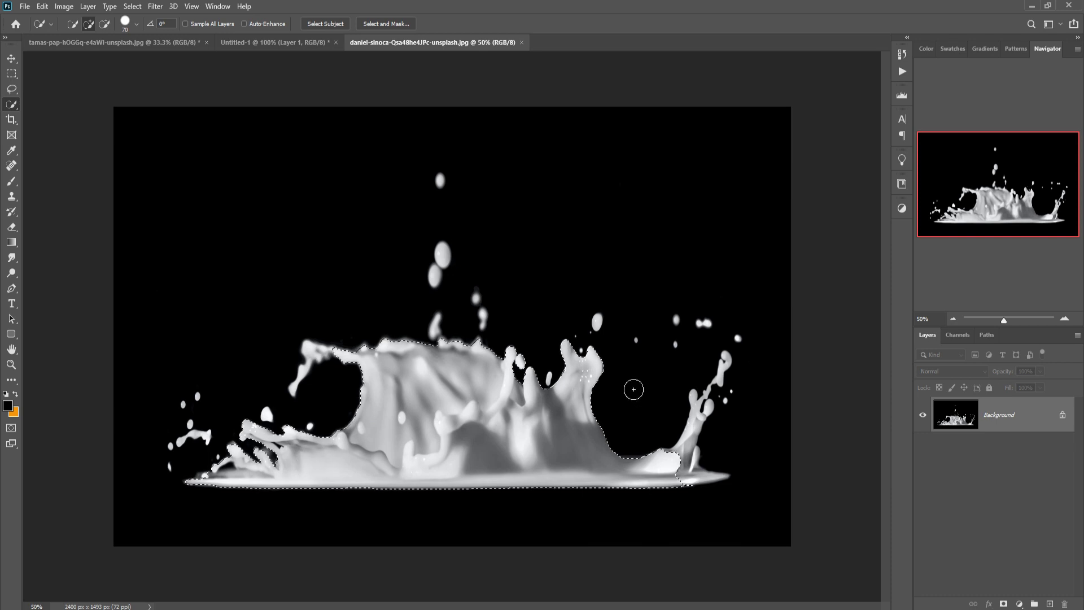
key("ctrl+d")
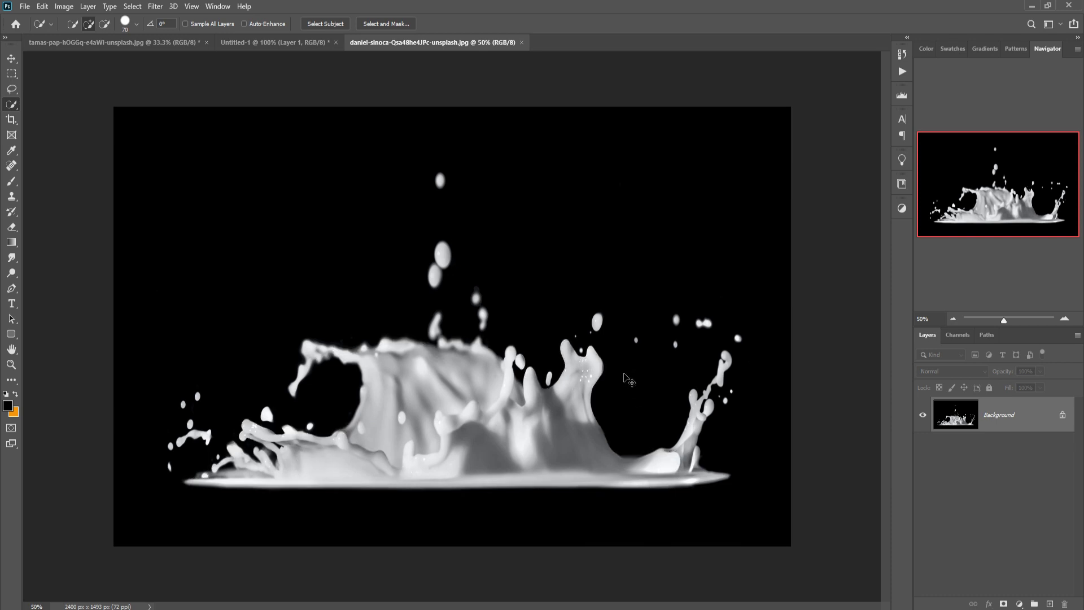
Select the black background with Color Range, then invert the selection to the milk splash.
left_click(140, 6)
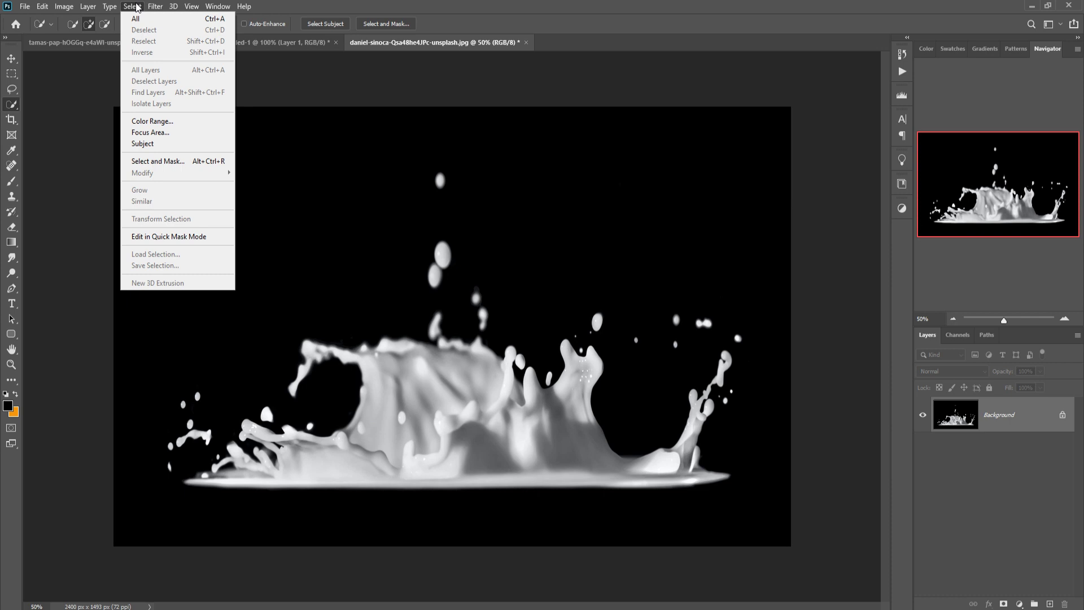
left_click(150, 119)
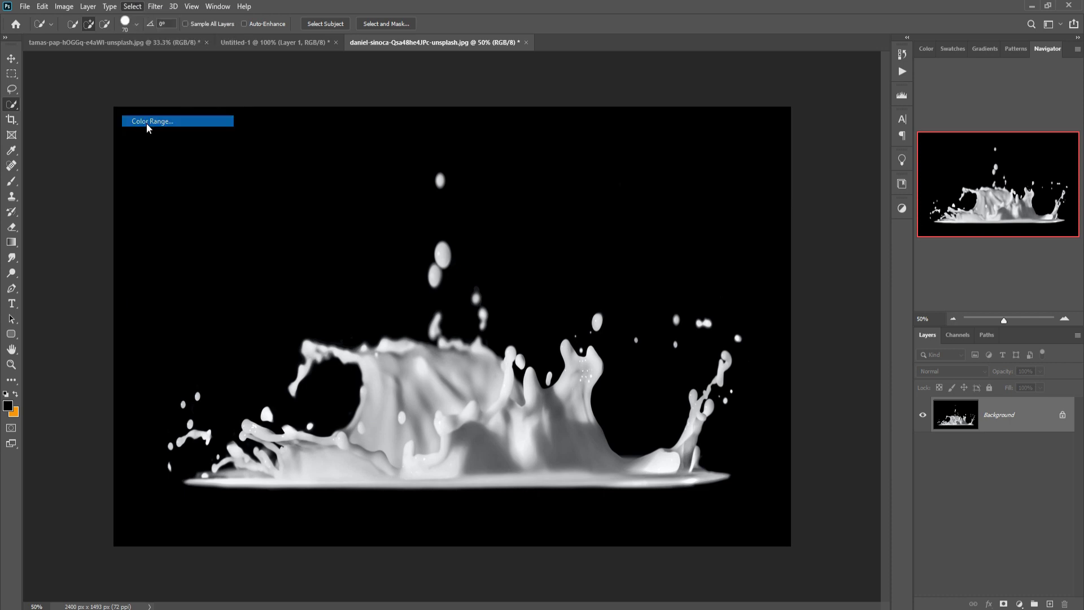
left_click(388, 178)
left_click(626, 141)
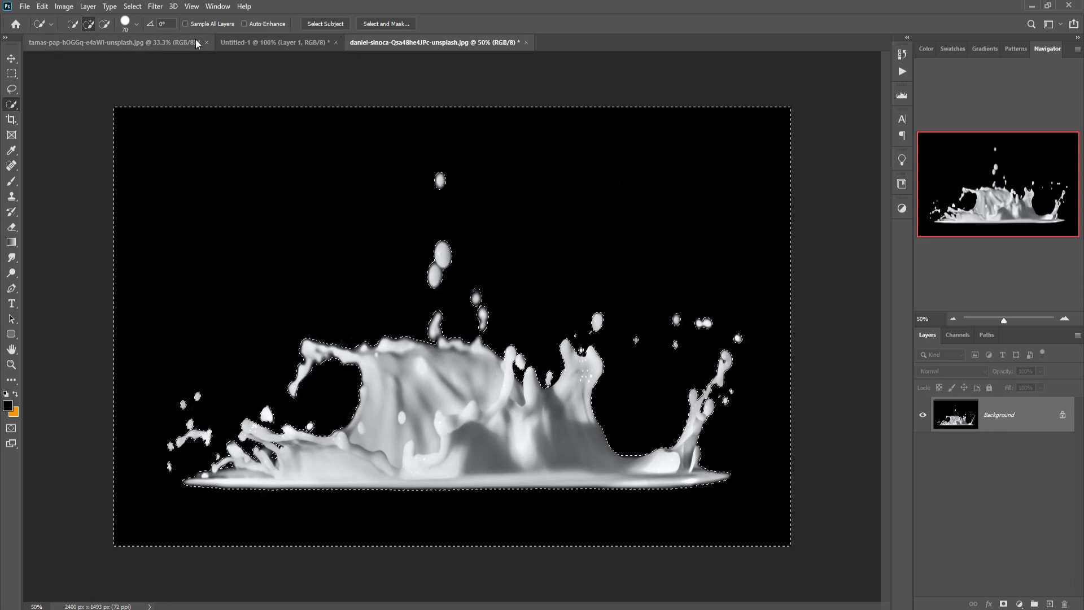
left_click(132, 6)
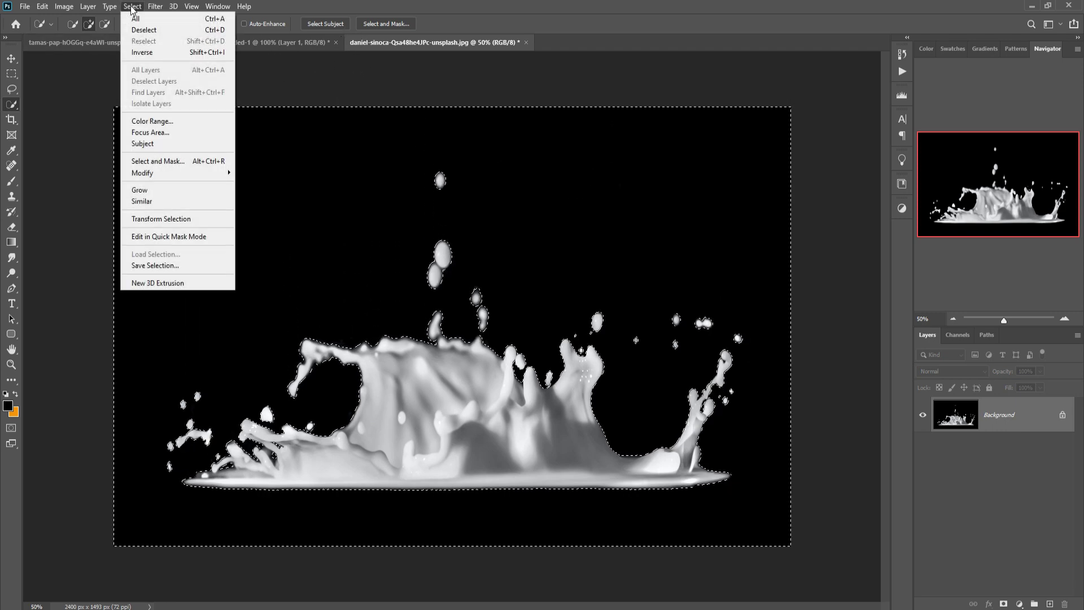
left_click(144, 52)
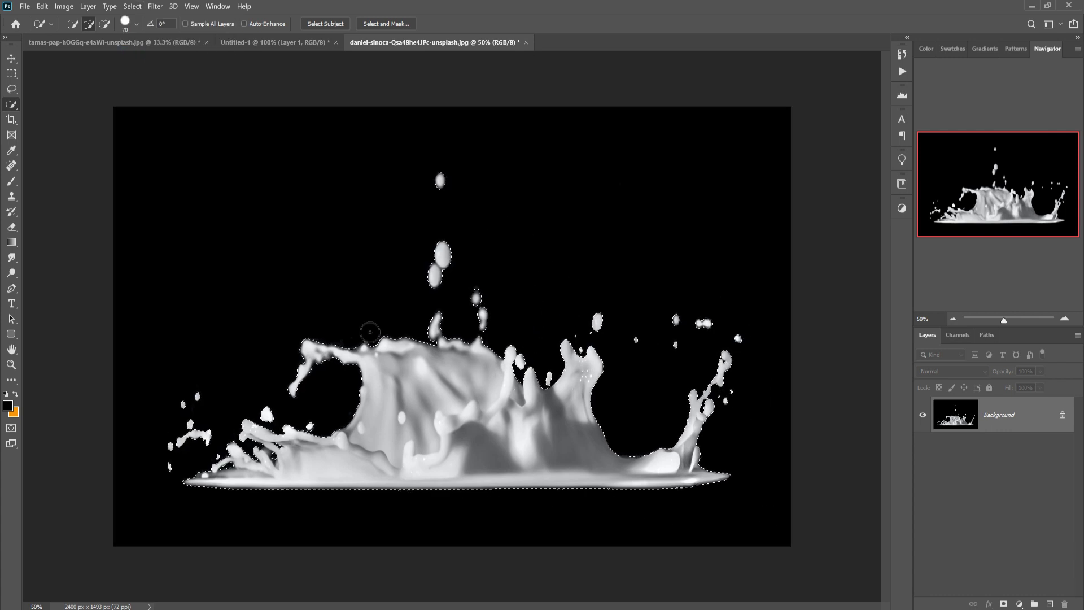
Drag the selected milk splash into the Untitled-1 composition as Layer 2.
left_click(11, 58)
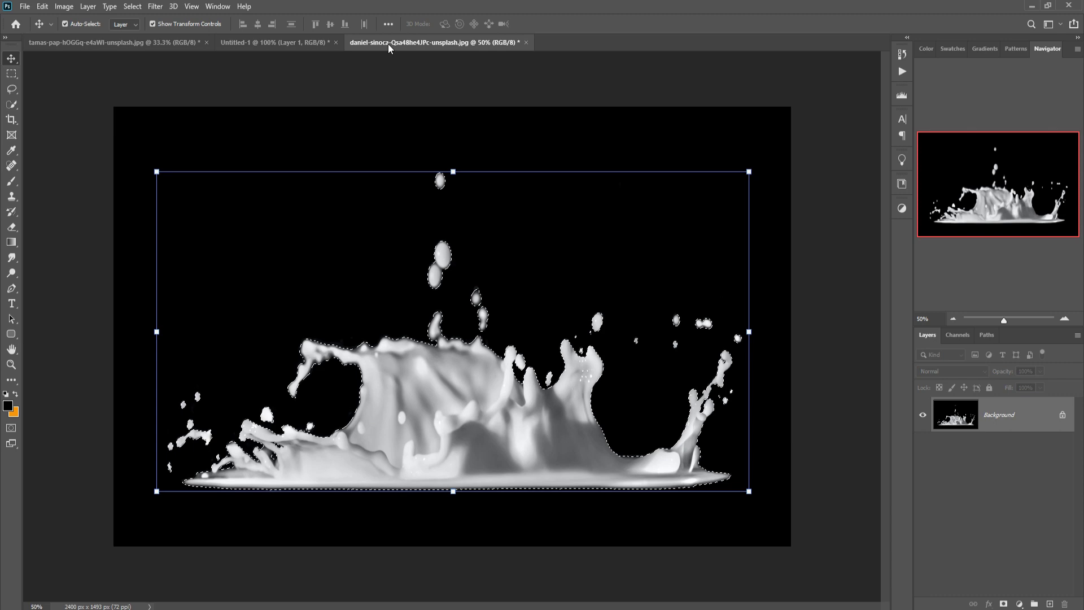
left_click_drag(388, 43, 625, 118)
left_click_drag(962, 403, 512, 396)
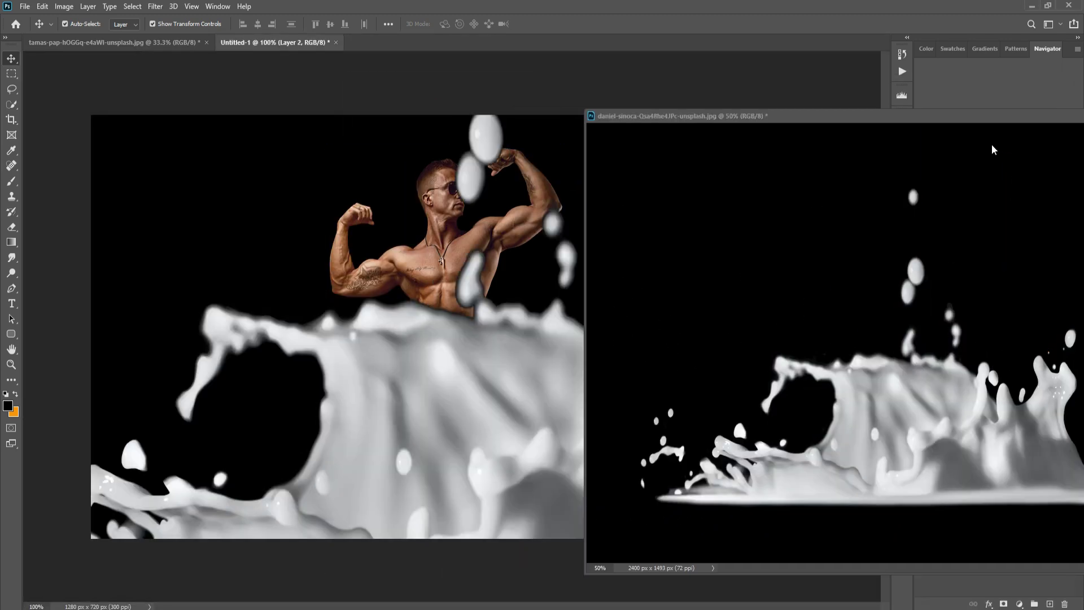
left_click_drag(982, 119, 494, 277)
left_click(739, 272)
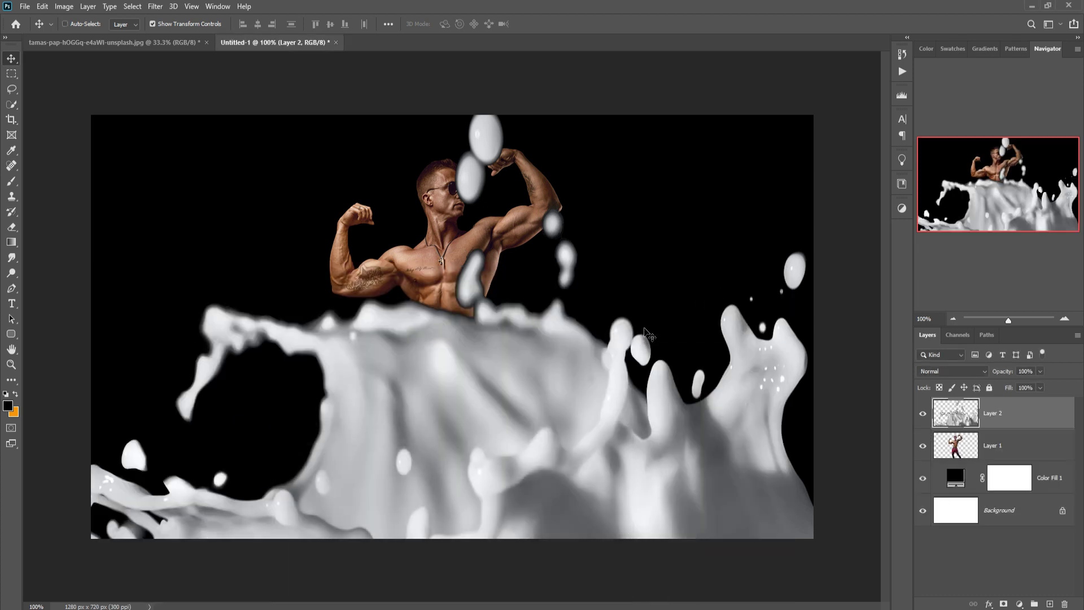
Scale the splash to about 31.73% and place it around the bodybuilder's waist.
key("ctrl+minus")
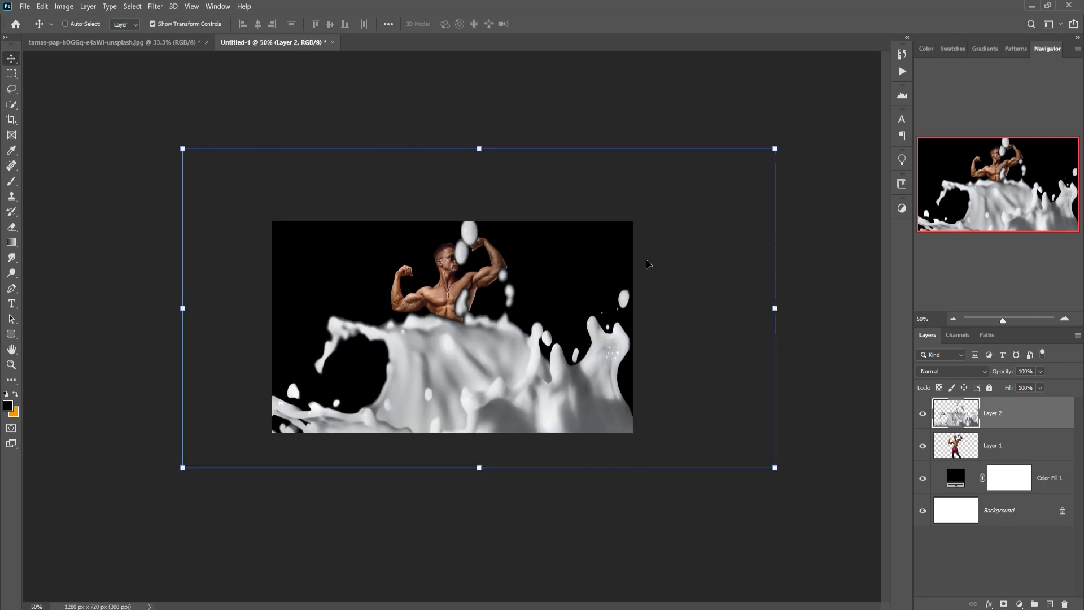
left_click_drag(487, 153, 486, 372)
left_click_drag(510, 415, 476, 370)
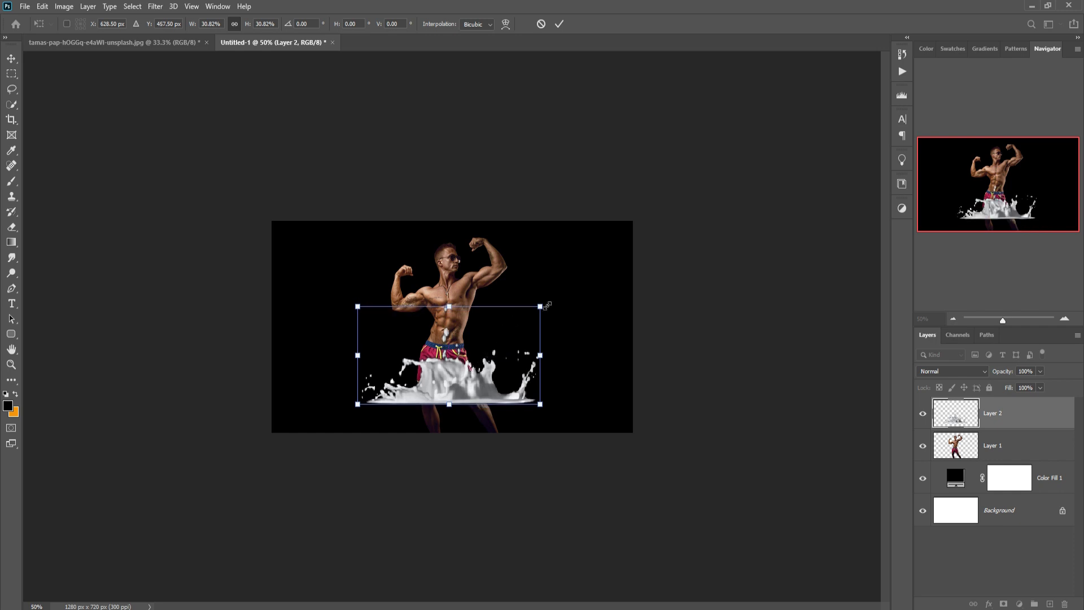
left_click_drag(549, 306, 554, 304)
left_click_drag(481, 385, 466, 373)
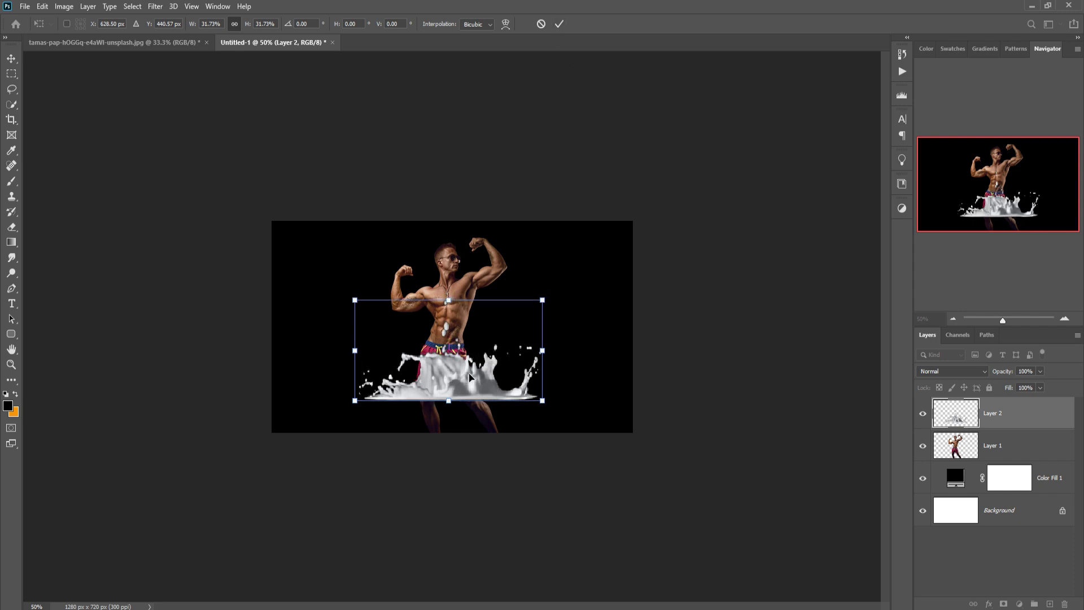
left_click(558, 27)
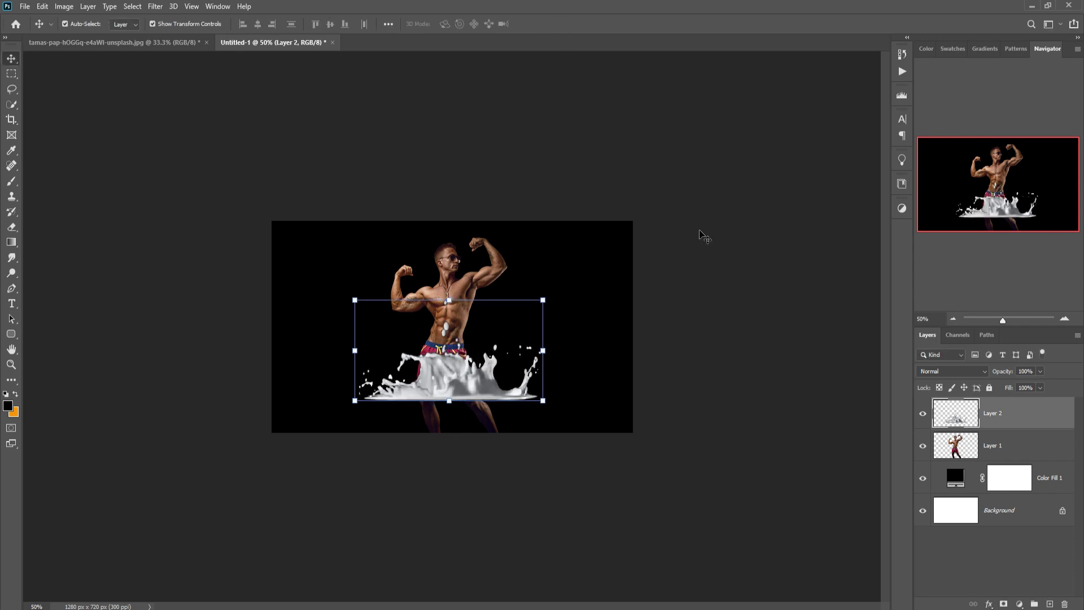
key("ctrl+plus")
key("ctrl+plus")
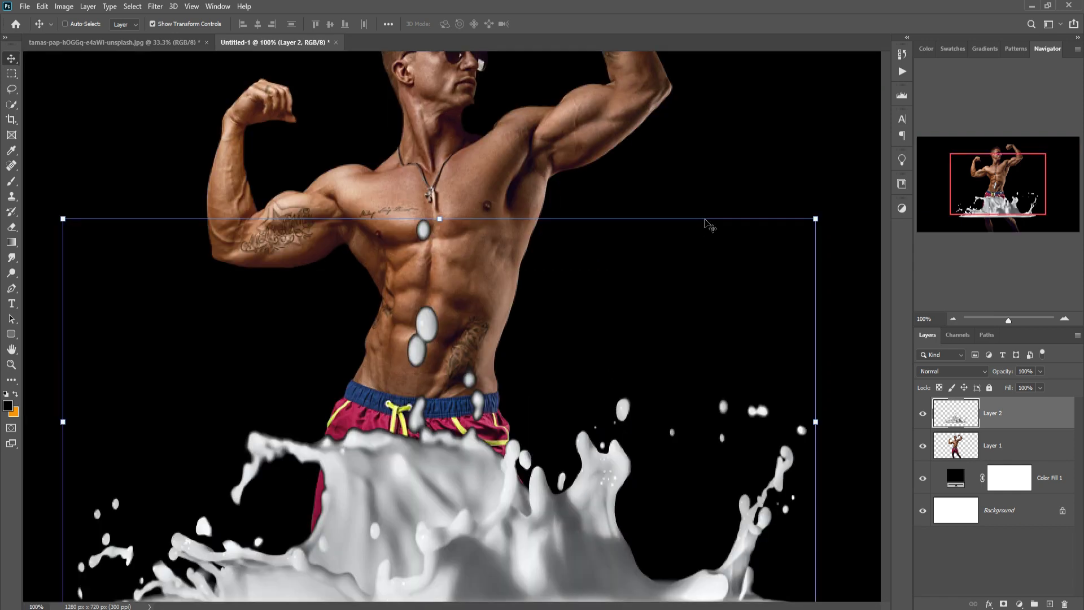
key("ctrl+minus")
Move Layer 1 above the splash layer and duplicate it as a hidden Layer 1 copy.
left_click(1018, 443)
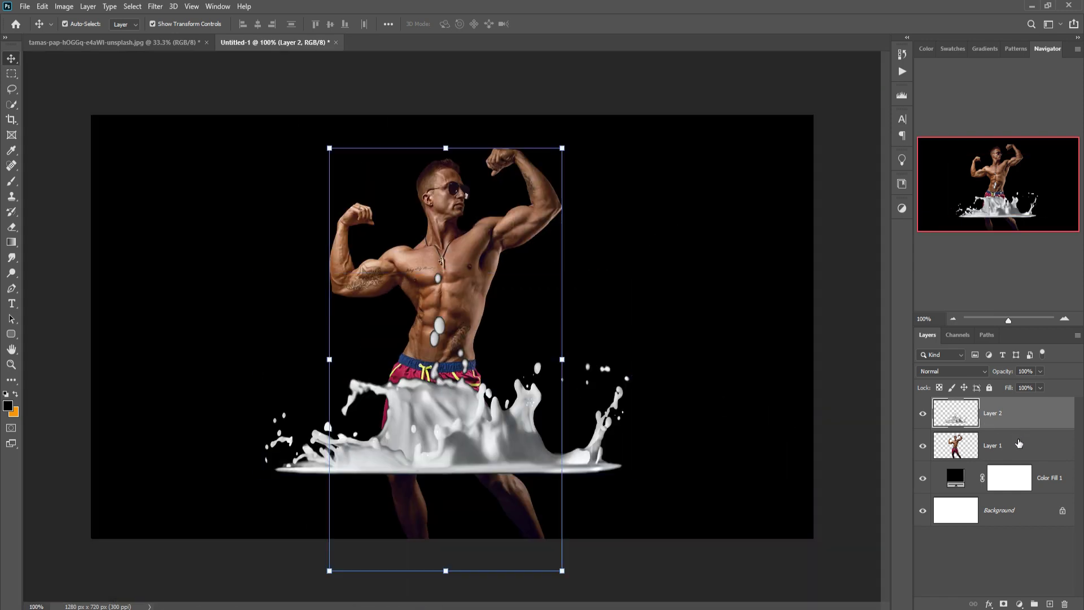
left_click_drag(1019, 444, 1018, 410)
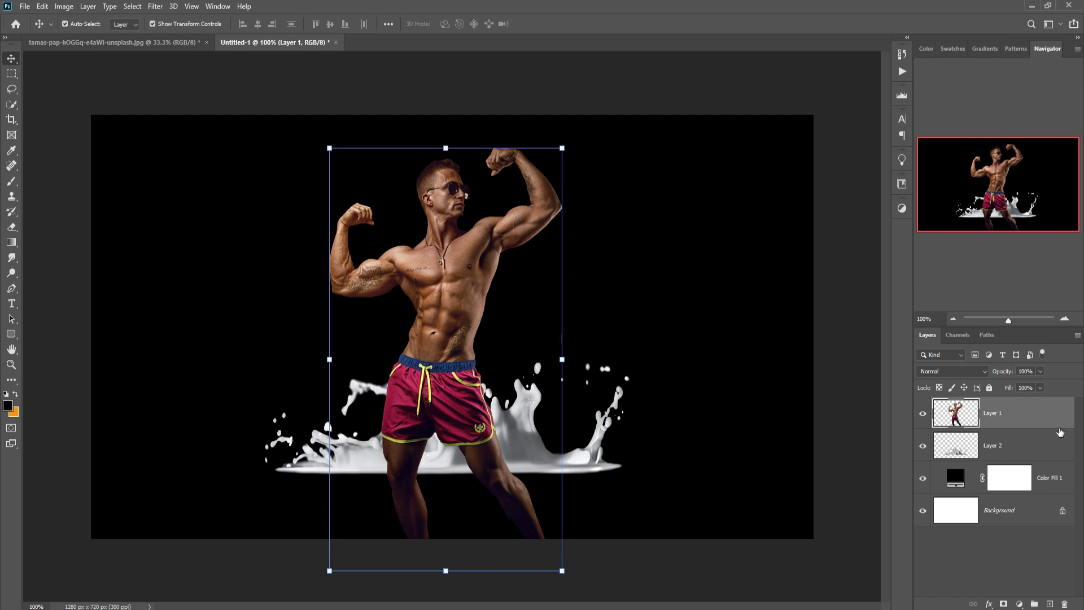
right_click(1019, 414)
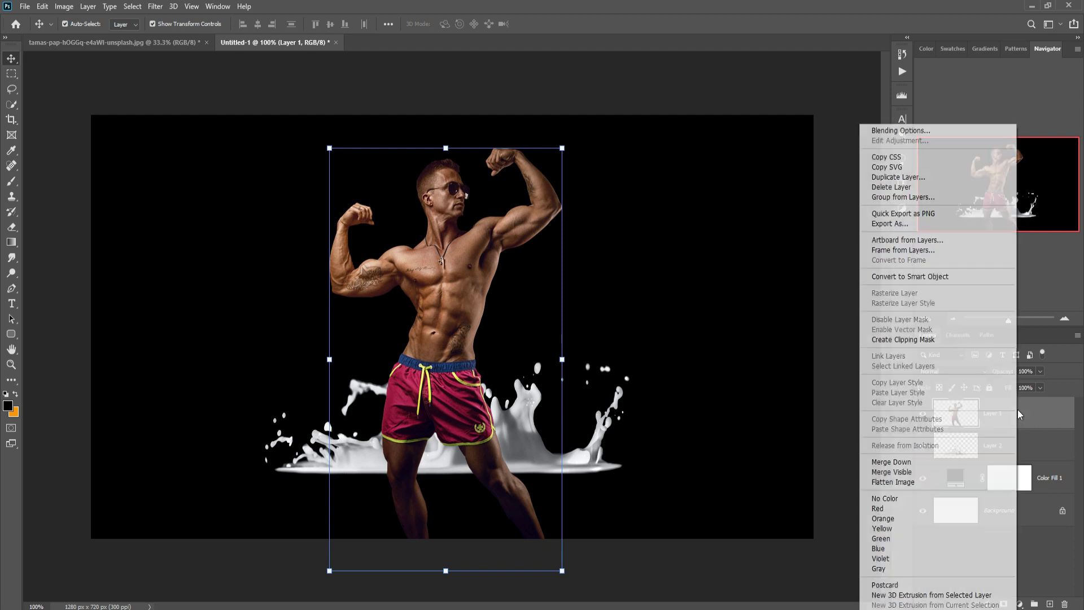
left_click(926, 177)
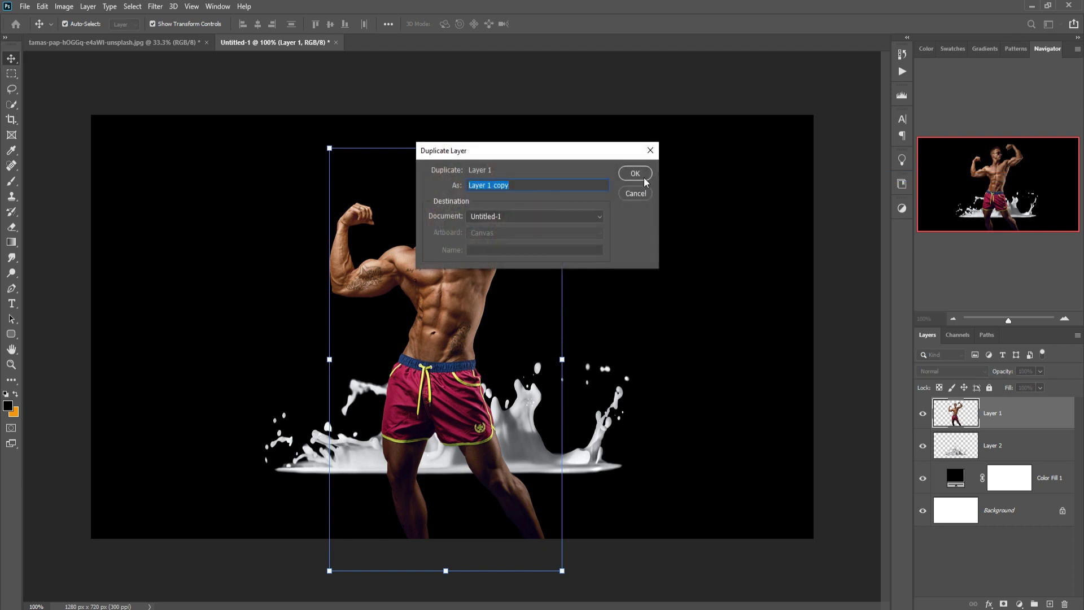
left_click(644, 178)
left_click(950, 445)
left_click(922, 413)
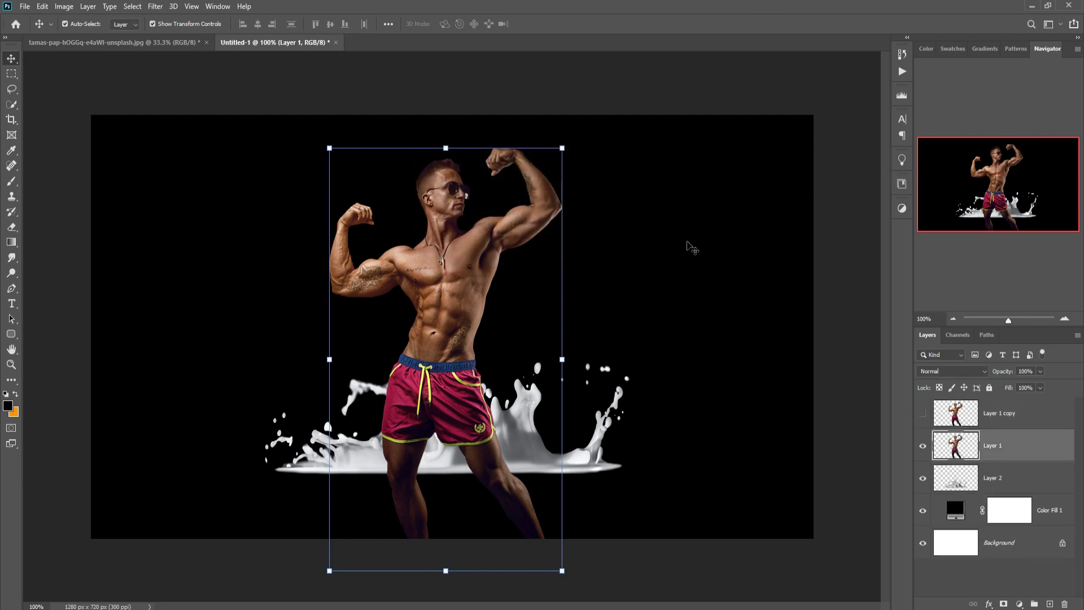
Apply Desaturate and then Invert to Layer 1's bodybuilder.
left_click(64, 7)
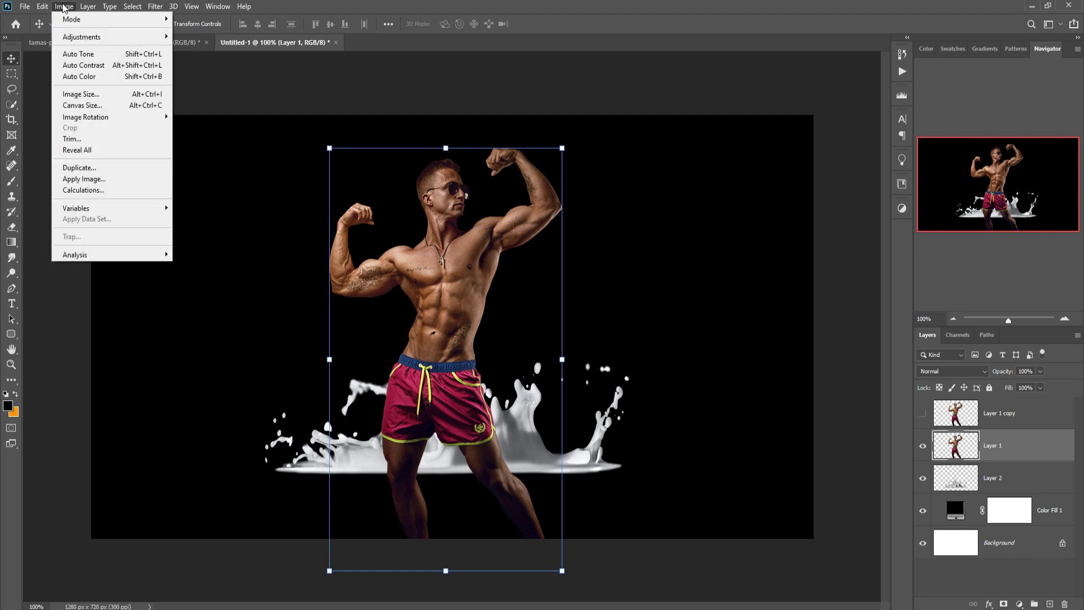
mouse_move(76, 37)
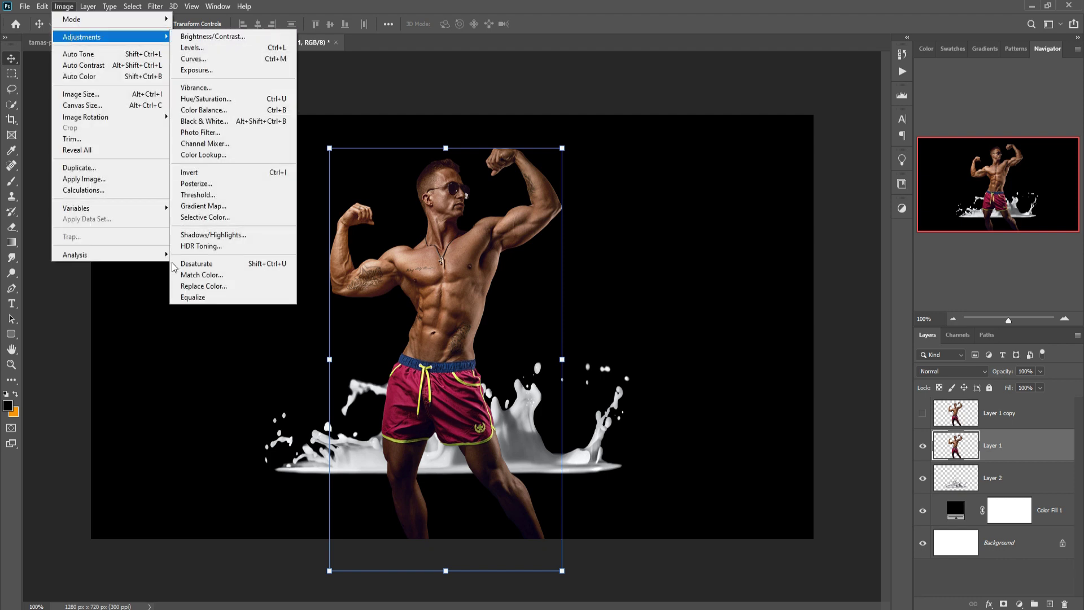
left_click(192, 268)
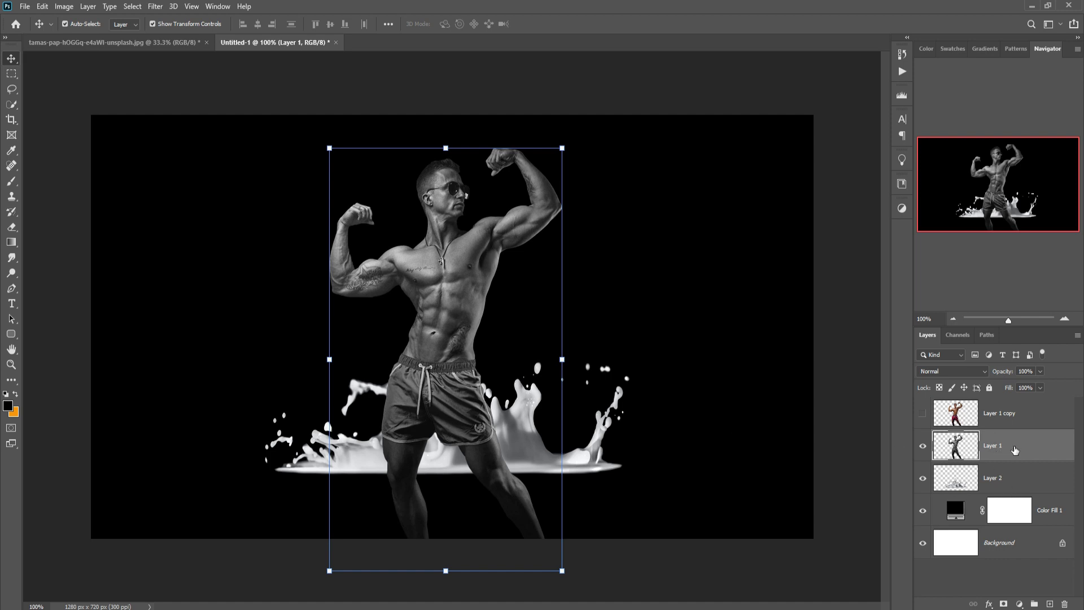
left_click(64, 7)
mouse_move(79, 37)
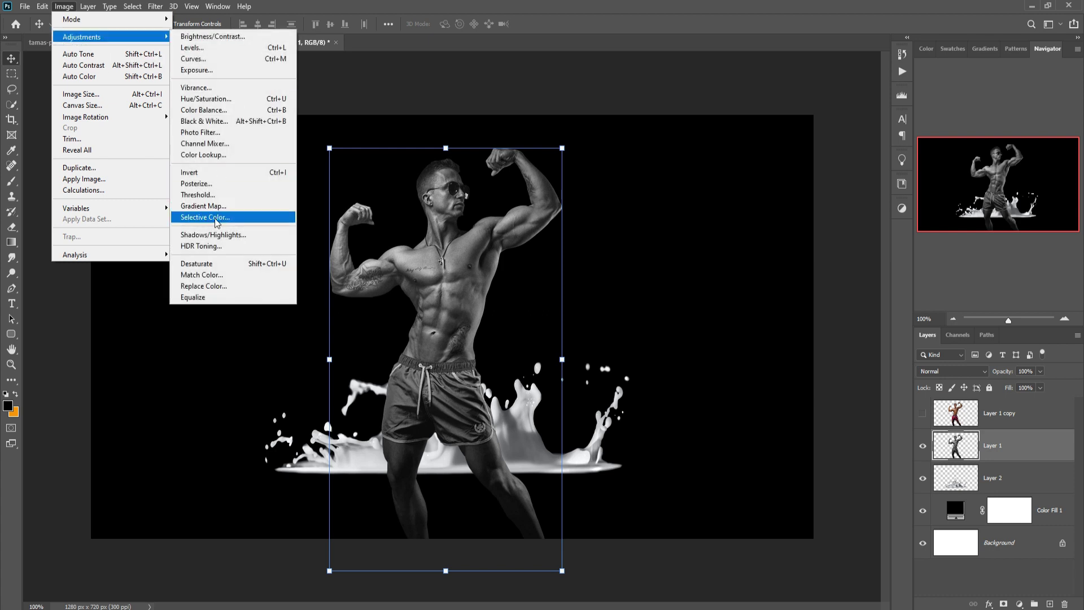
left_click(206, 172)
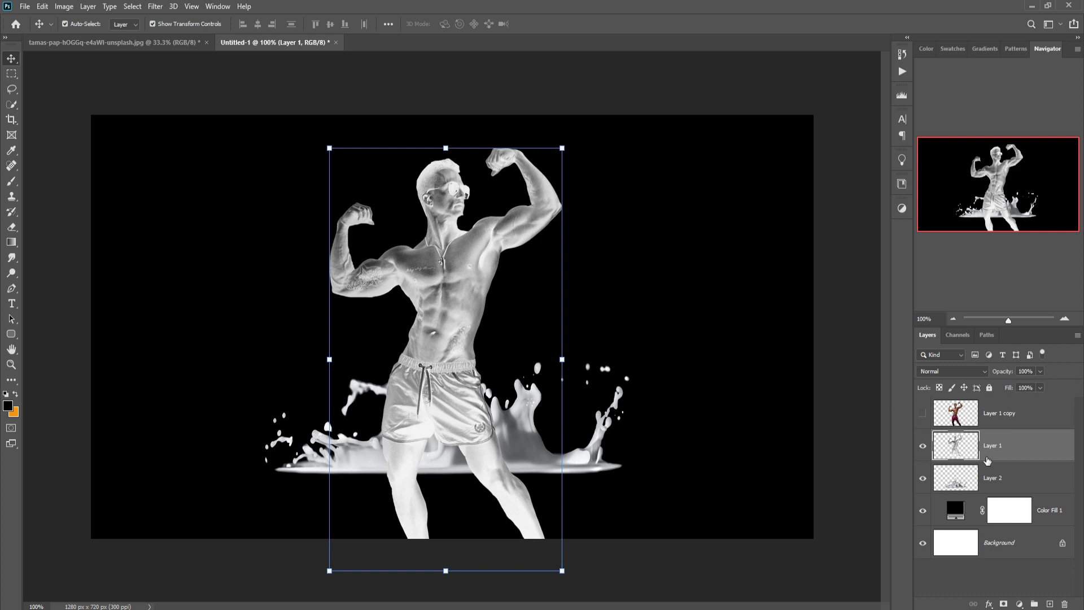
Add a Levels adjustment layer and raise its input black point to darken the shadows.
left_click(1019, 603)
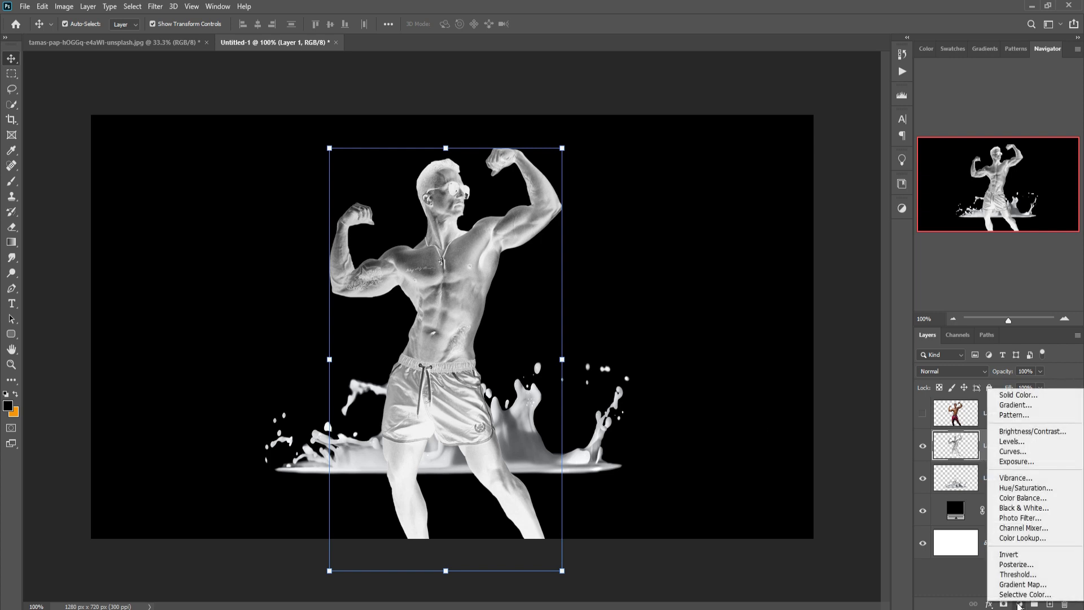
left_click(1005, 443)
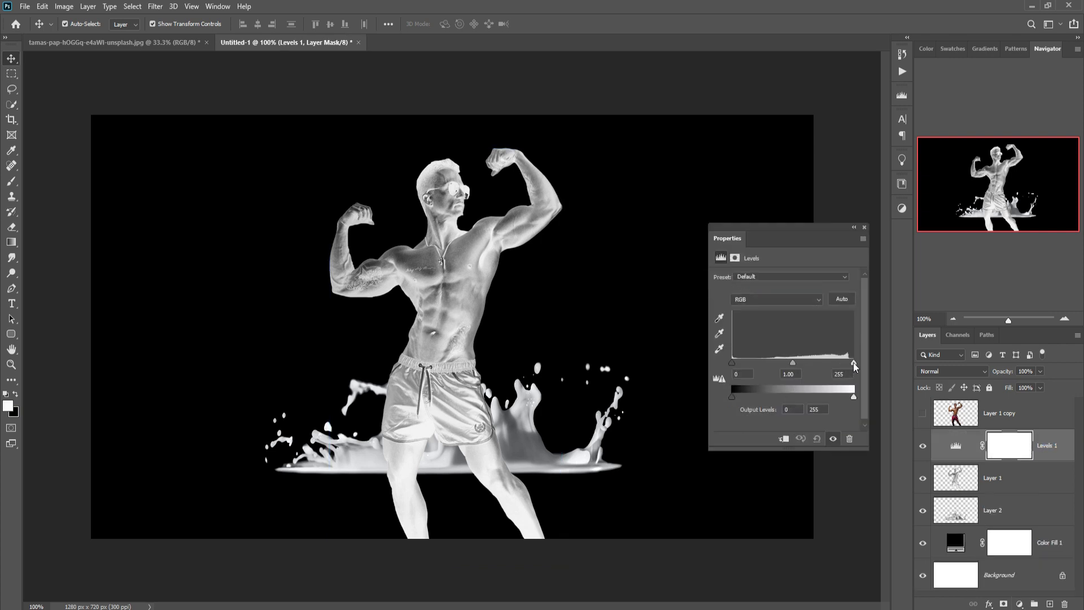
mouse_move(853, 364)
left_mouse_down()
mouse_move(836, 364)
mouse_move(854, 363)
left_mouse_up()
left_click_drag(732, 363, 816, 364)
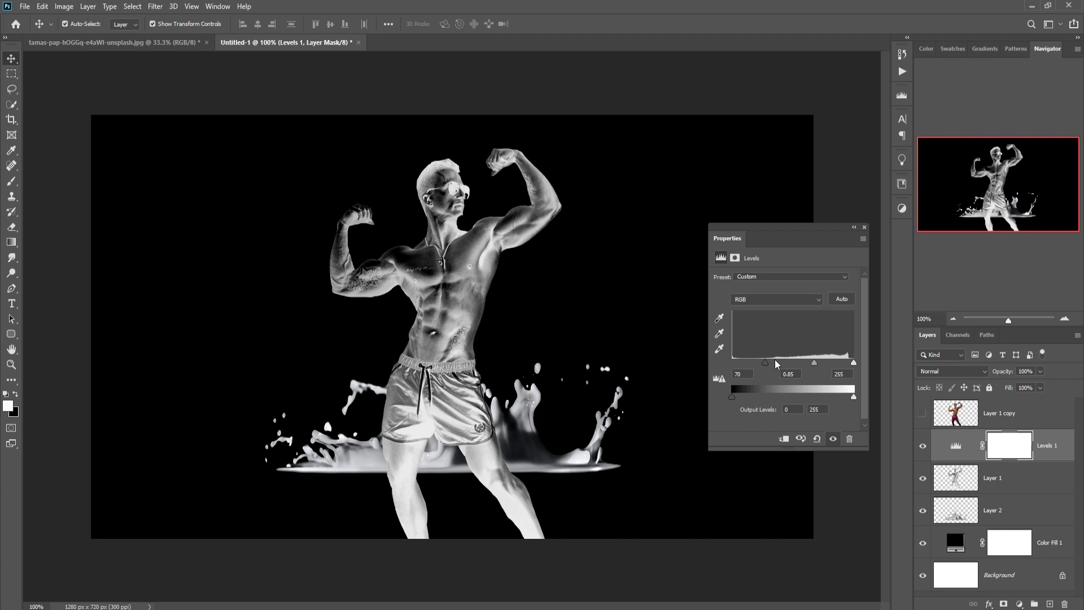
left_click_drag(765, 364, 771, 367)
left_click(863, 227)
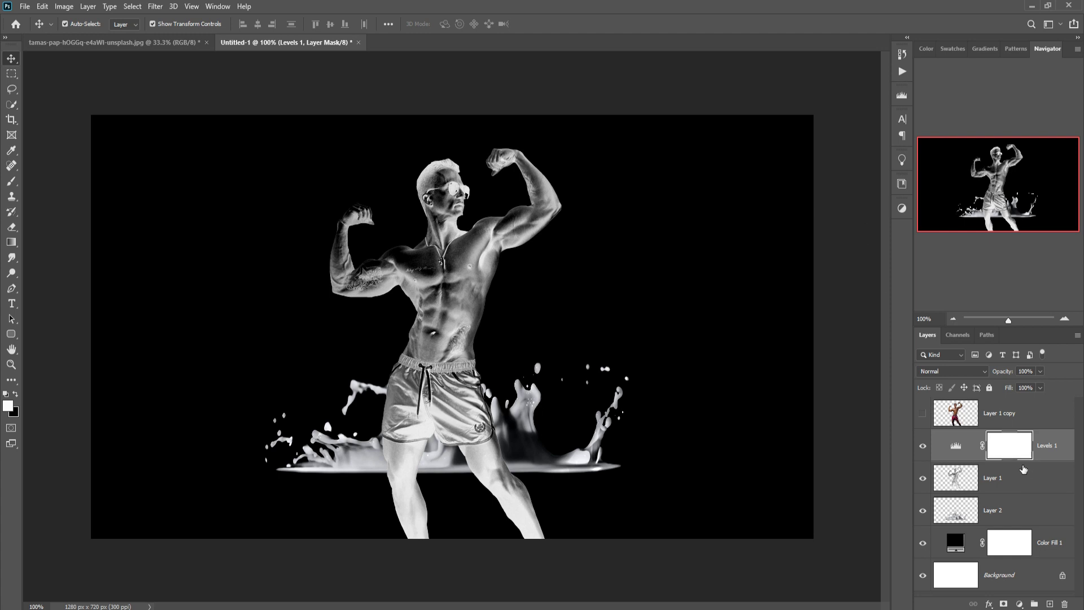
Lower the Levels 1 input white point to 187, then reselect Layer 1.
double_click(971, 450)
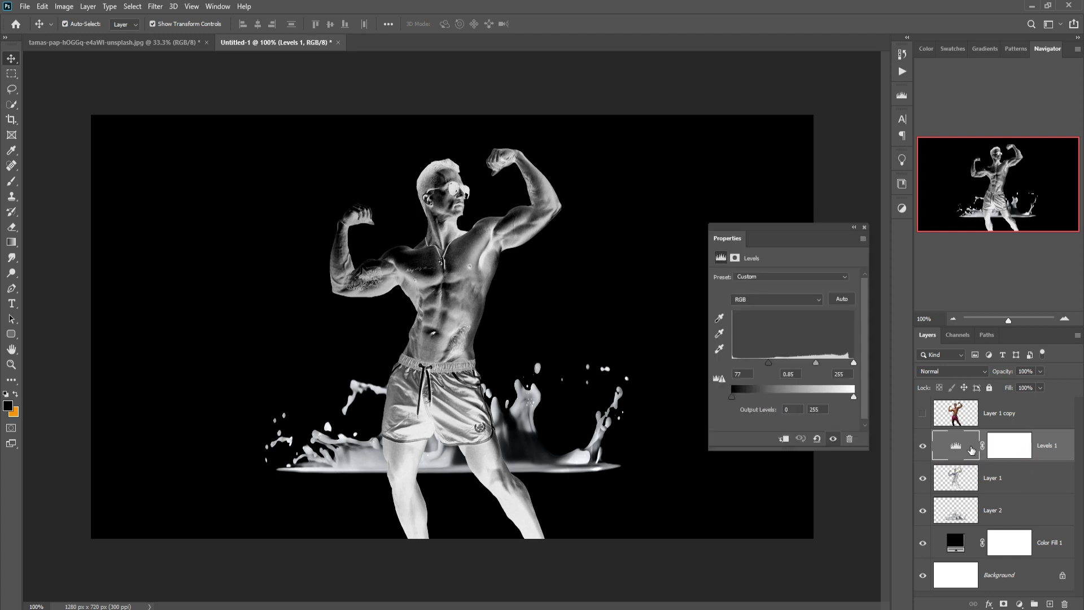
left_click_drag(853, 363, 820, 363)
left_click(853, 397)
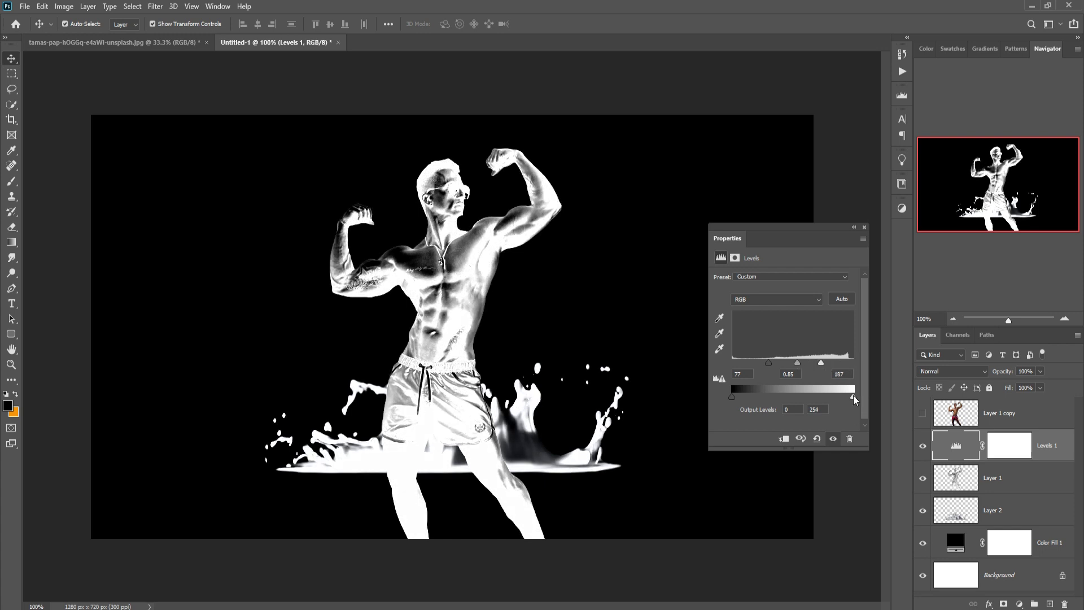
mouse_move(854, 396)
left_mouse_down()
mouse_move(818, 398)
mouse_move(855, 397)
left_mouse_up()
left_click_drag(733, 397, 729, 399)
left_click(863, 227)
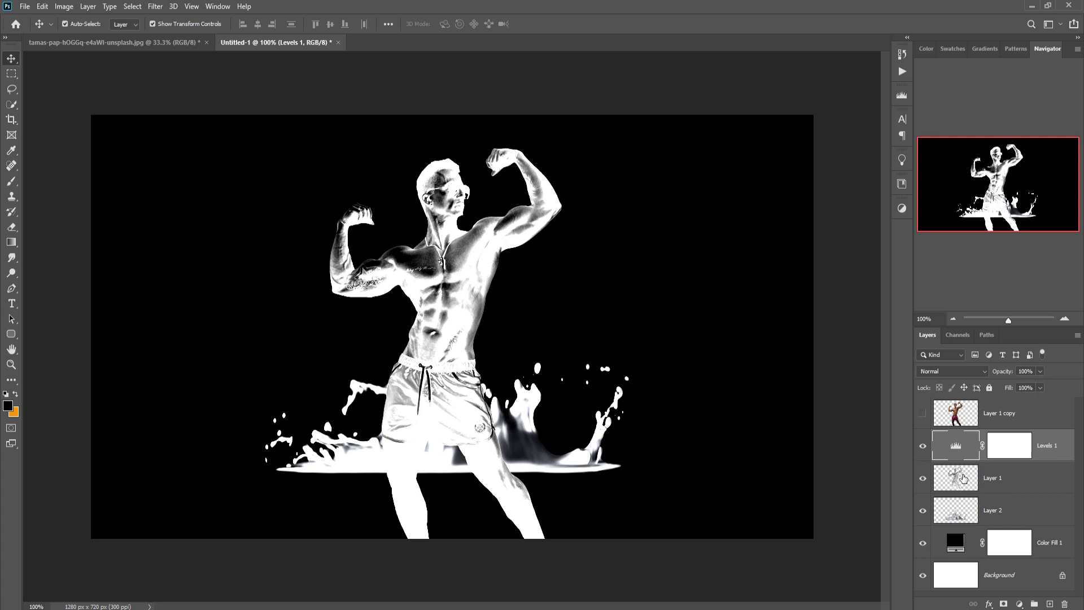
left_click(963, 478)
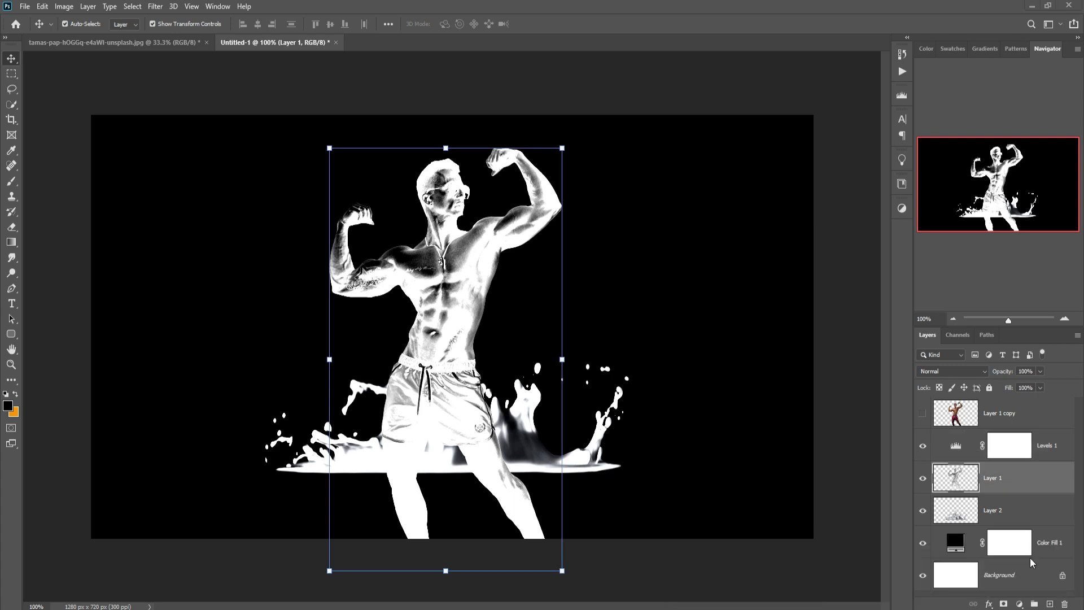
In Layer 1's Blending Options, Alt-split the Underlying Layer black slider to 0/1 and confirm.
right_click(955, 480)
left_click(980, 248)
key("alt")
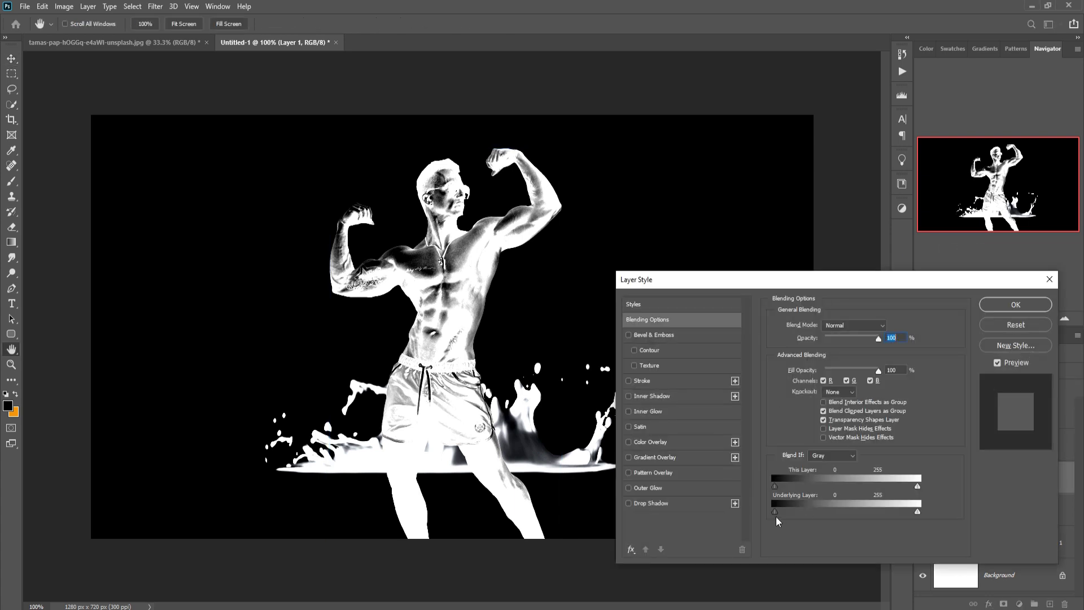
left_click_drag(775, 511, 773, 510)
mouse_move(900, 511)
left_mouse_down()
mouse_move(777, 510)
mouse_move(926, 510)
mouse_move(883, 510)
mouse_move(910, 510)
left_mouse_up()
left_click_drag(775, 513, 773, 512)
left_click(1015, 304)
key("v")
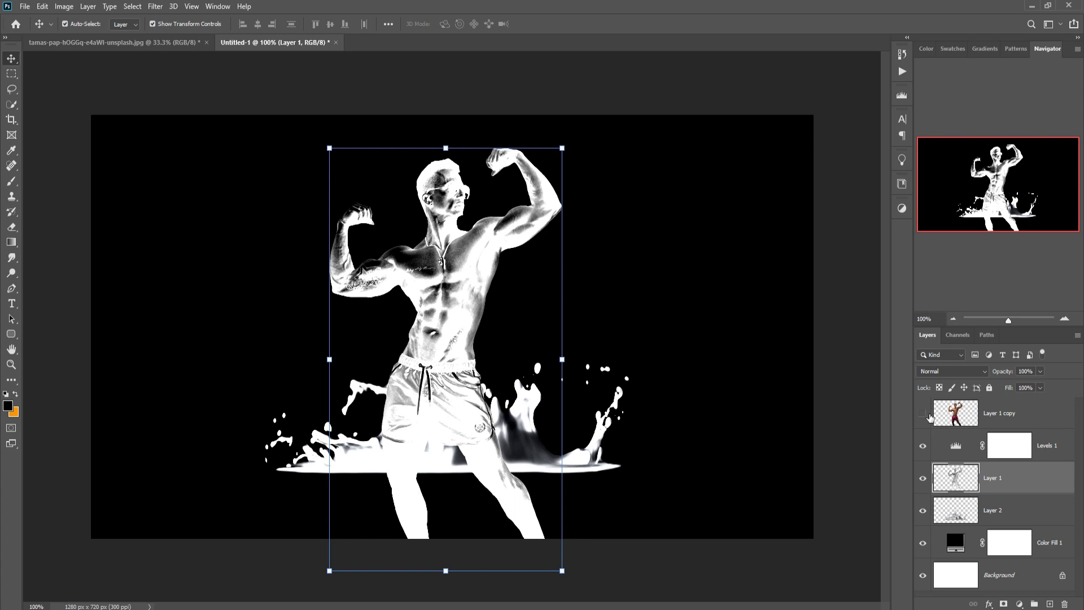
Duplicate Layer 1 copy as Layer 1 copy 2 and hide Layer 1 copy.
left_click(928, 414)
right_click(1010, 415)
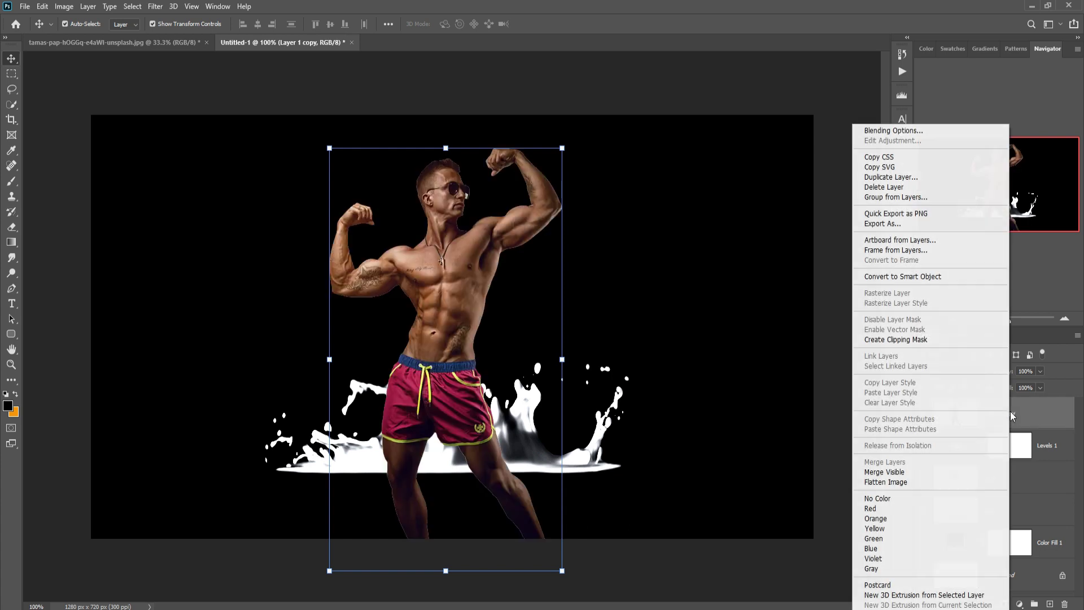
left_click(892, 177)
key("Return")
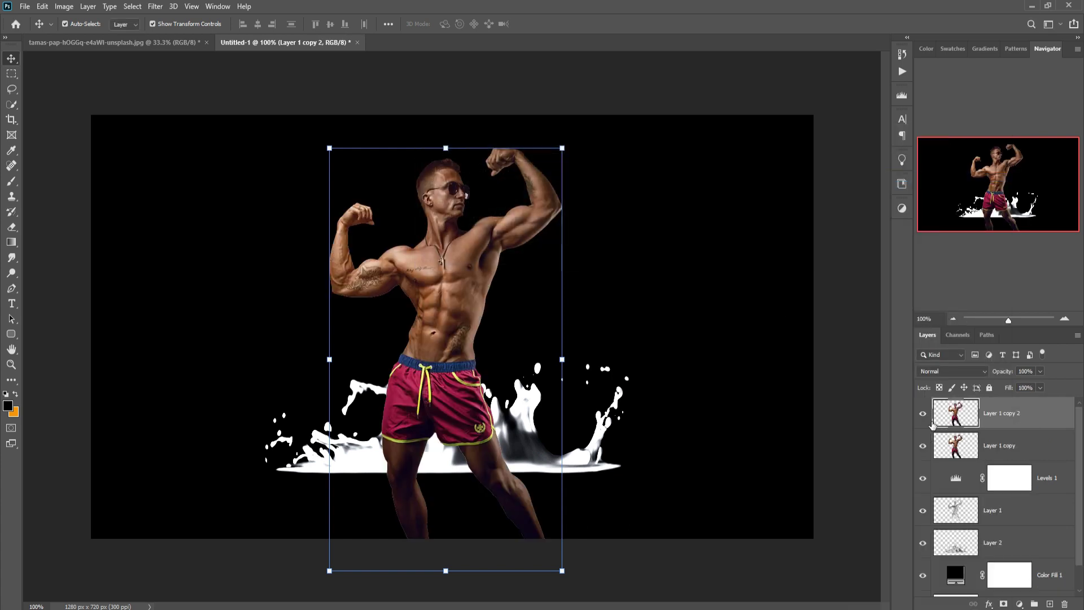
left_click(922, 446)
Desaturate Layer 1 copy 2 to black and white.
left_click(64, 7)
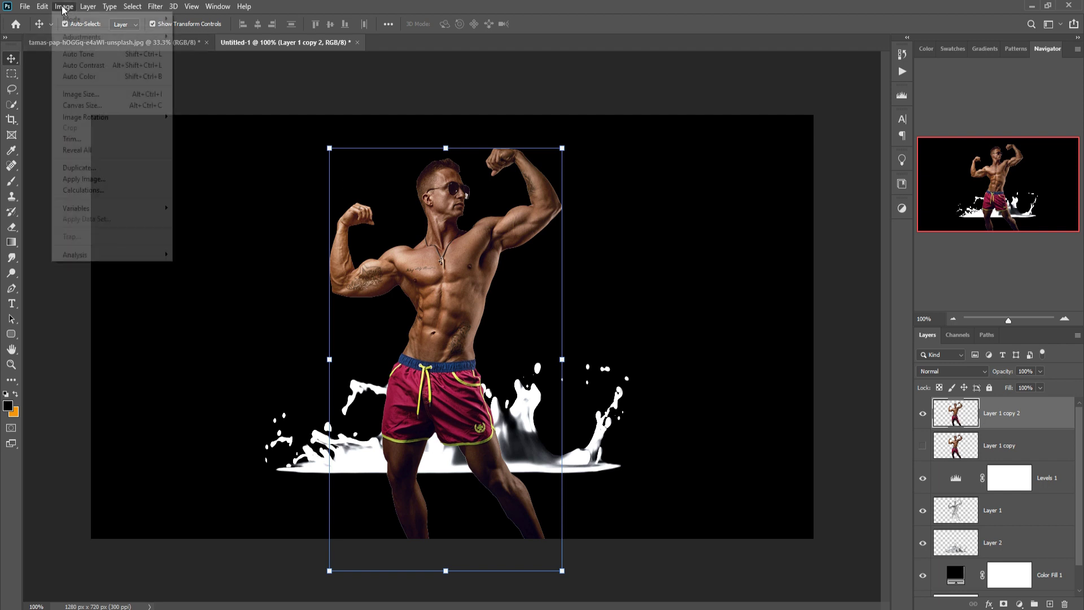
mouse_move(76, 40)
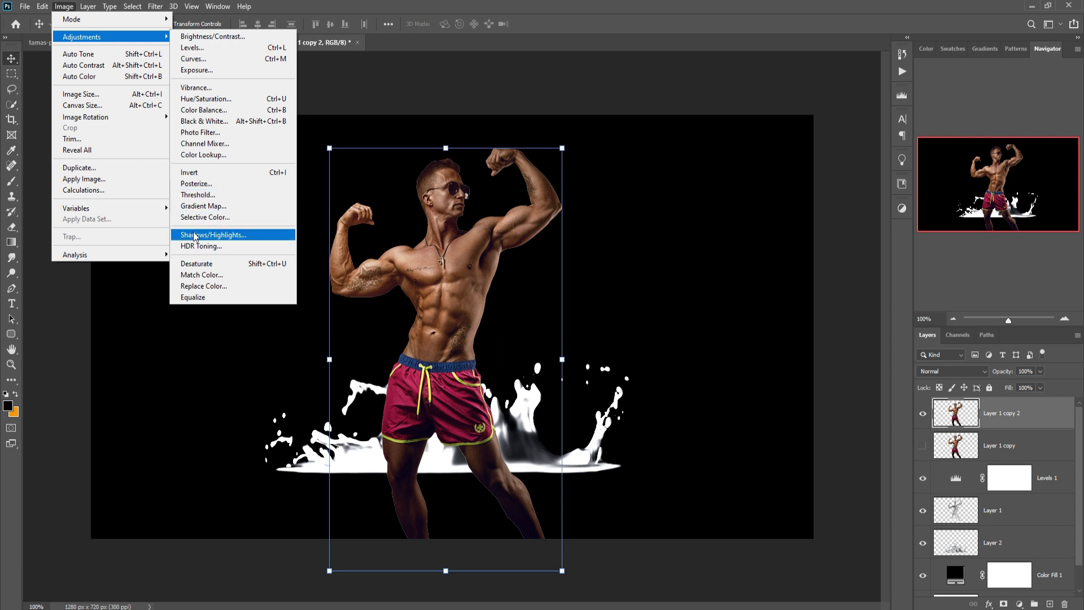
left_click(206, 268)
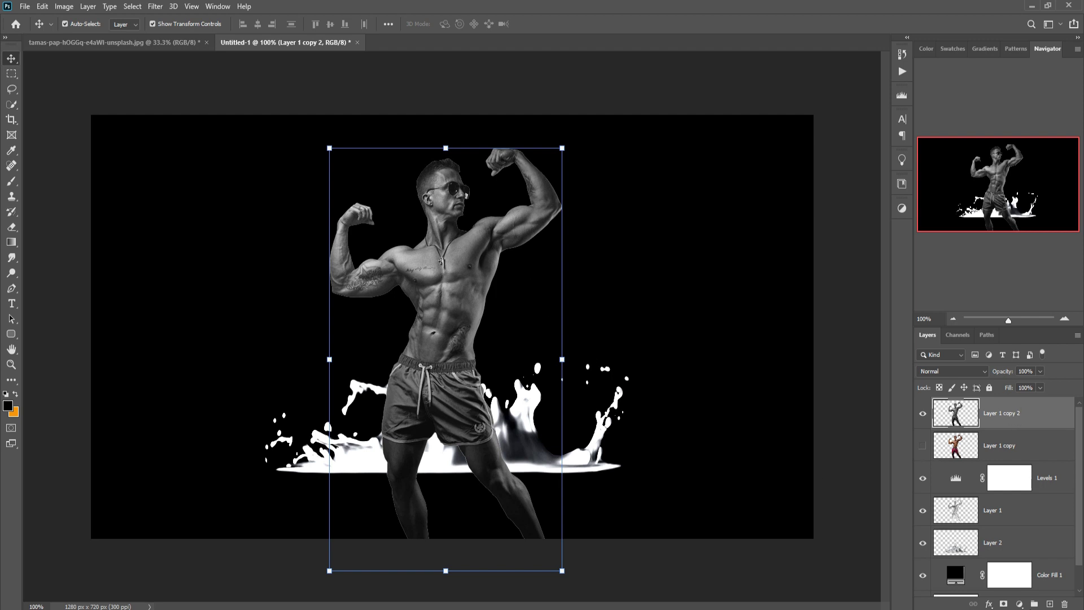
left_click(1022, 604)
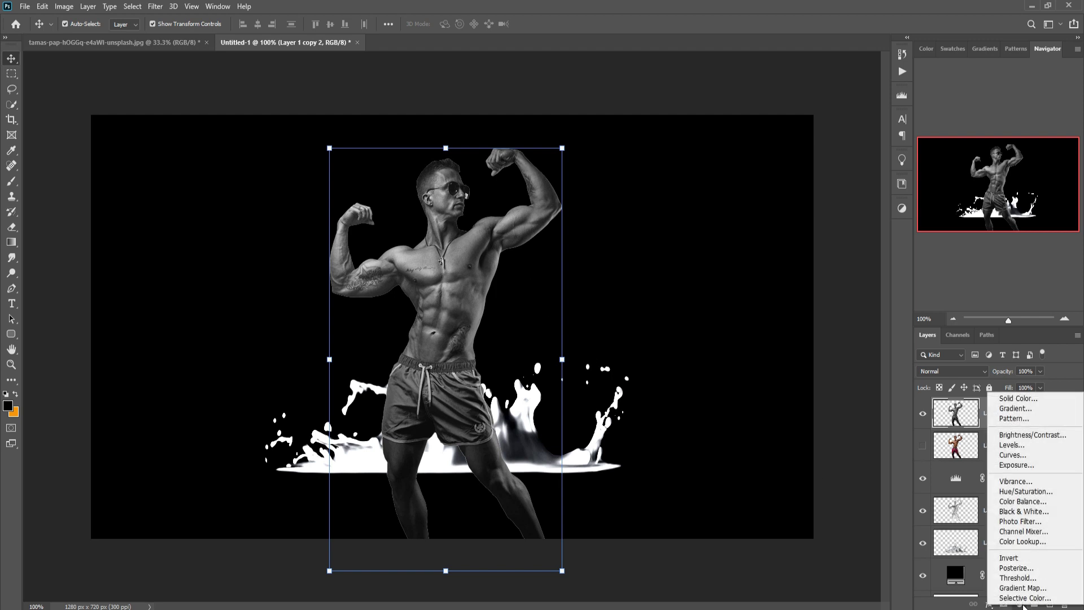
Clip a Hue/Saturation layer to Layer 1 copy 2 with Lightness at +100.
left_click(1023, 496)
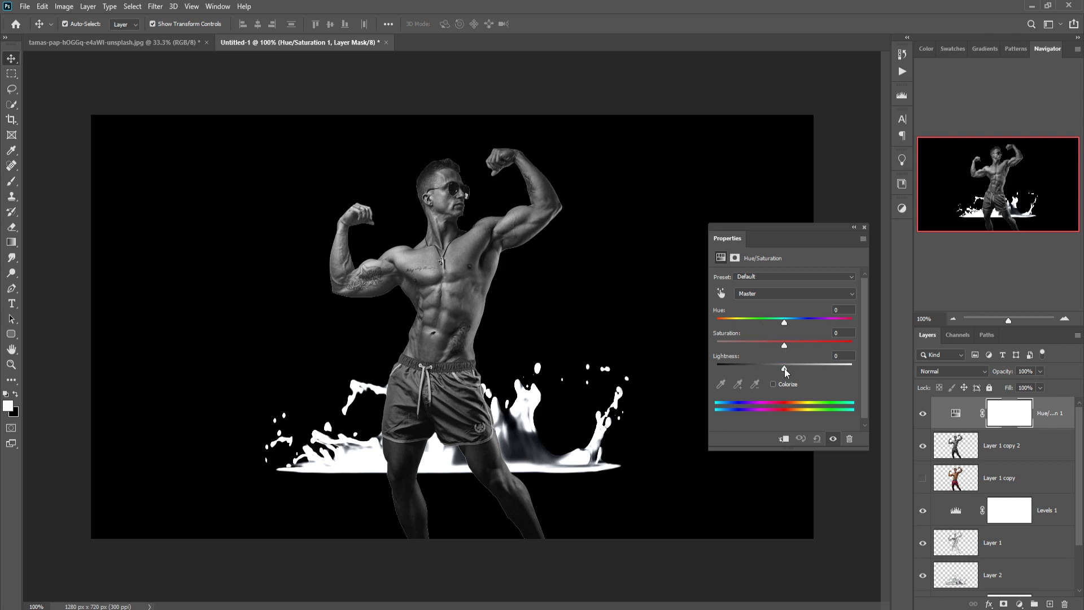
left_click_drag(784, 368, 845, 369)
left_click(784, 440)
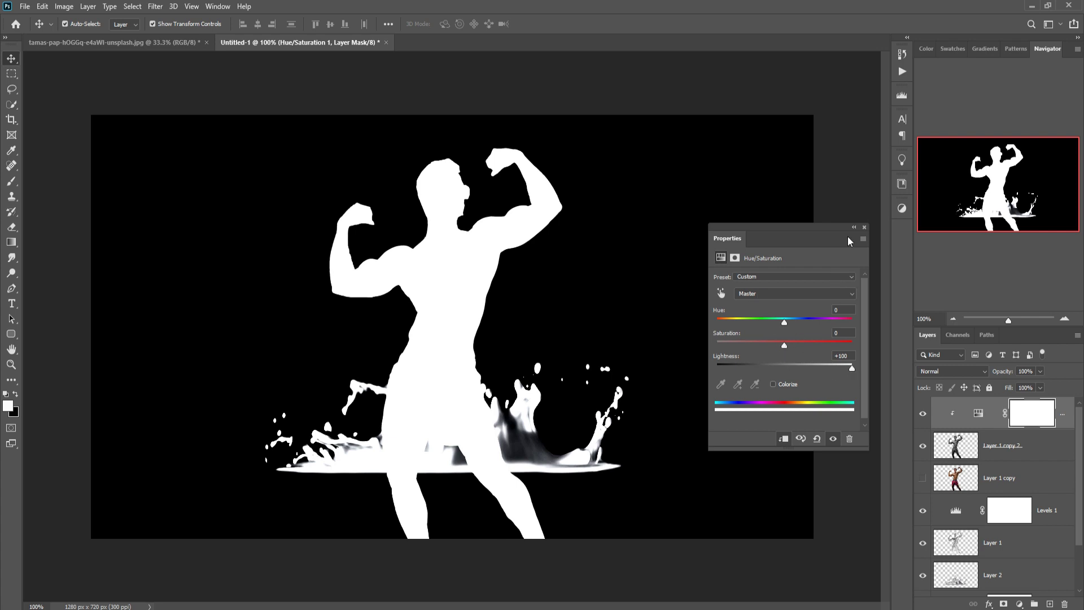
In the Hue/Saturation layer's Blending Options, split the Underlying Layer black slider to 0/15.
left_click(864, 227)
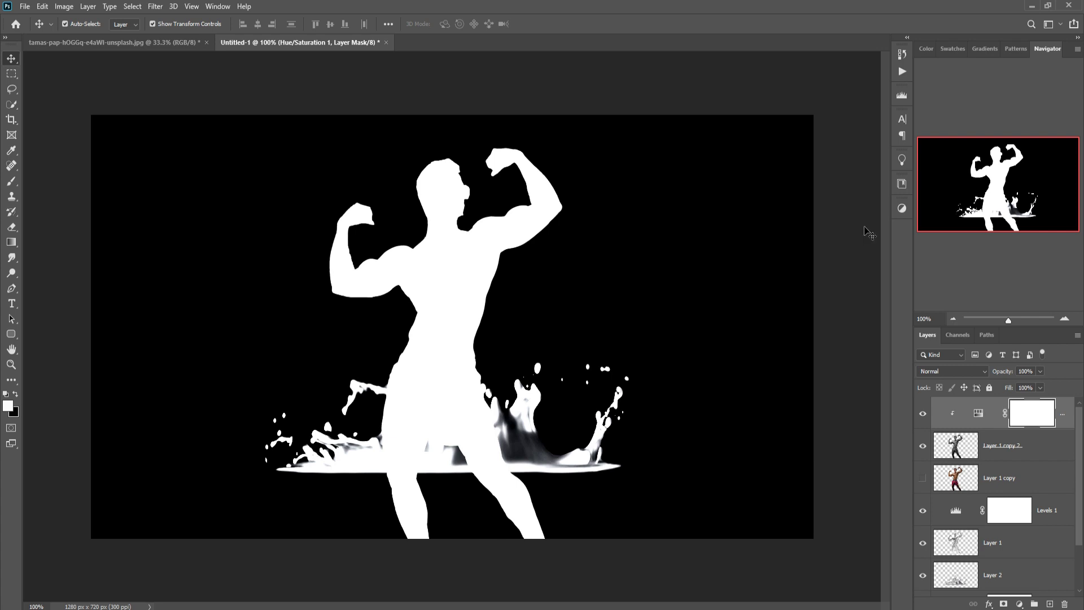
right_click(982, 416)
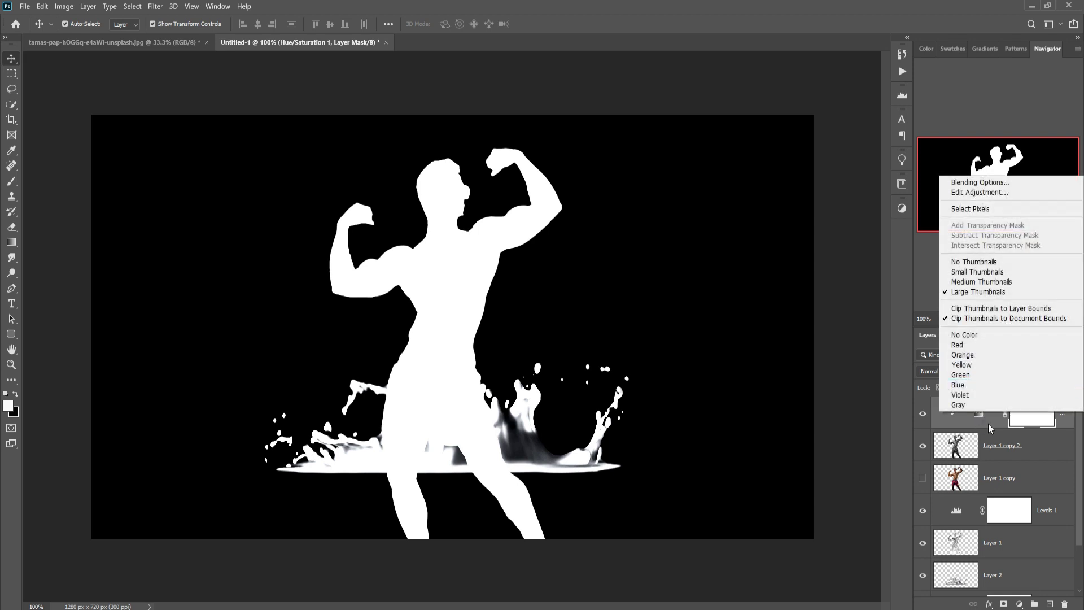
left_click(997, 179)
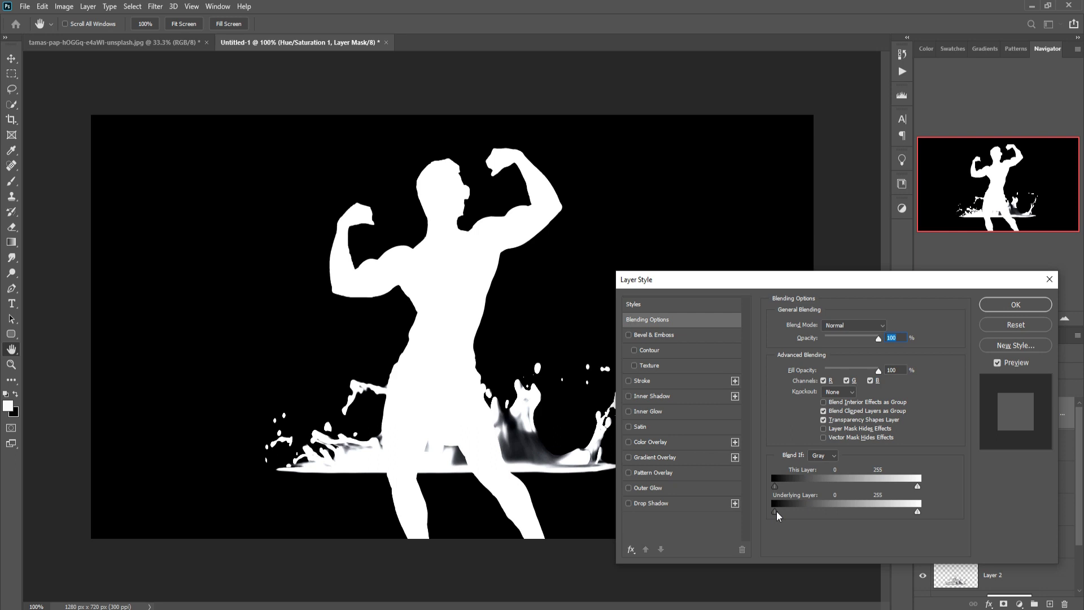
mouse_move(776, 511)
left_mouse_down()
mouse_move(804, 503)
mouse_move(783, 505)
left_mouse_up()
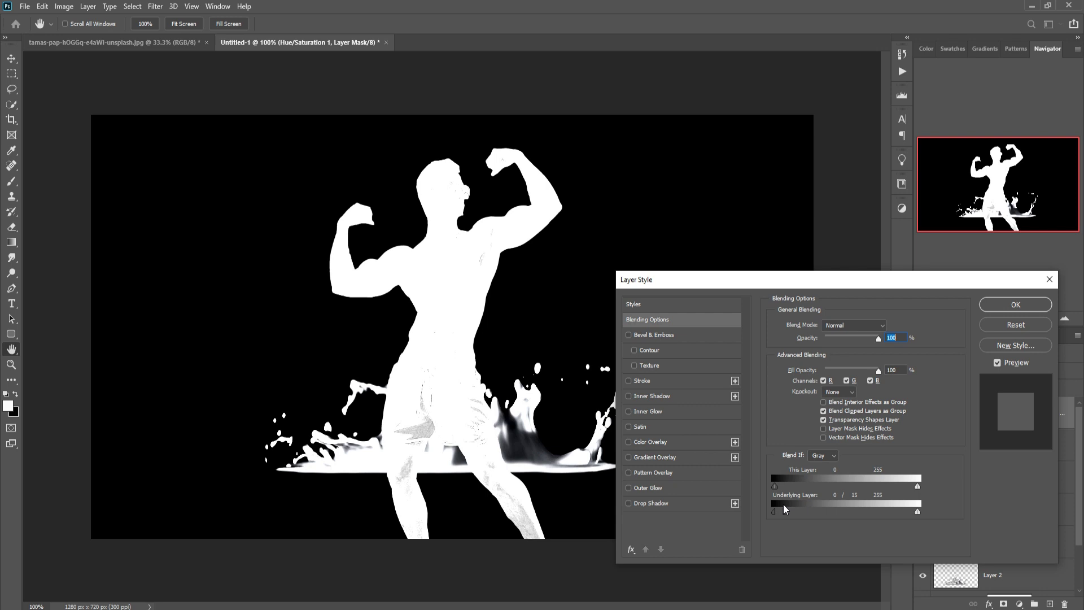
left_click(994, 304)
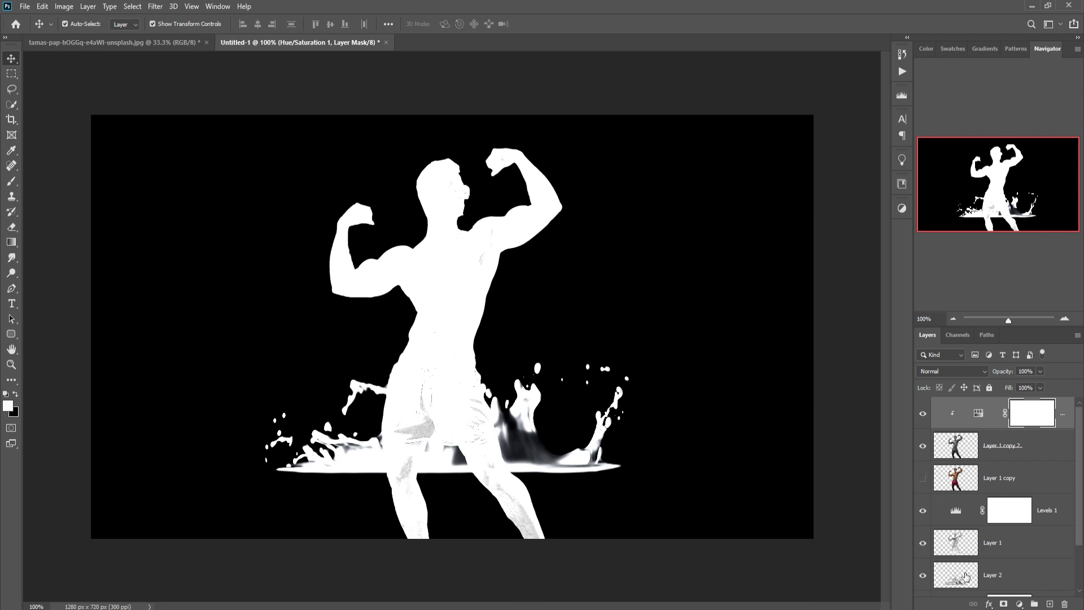
left_click(960, 549)
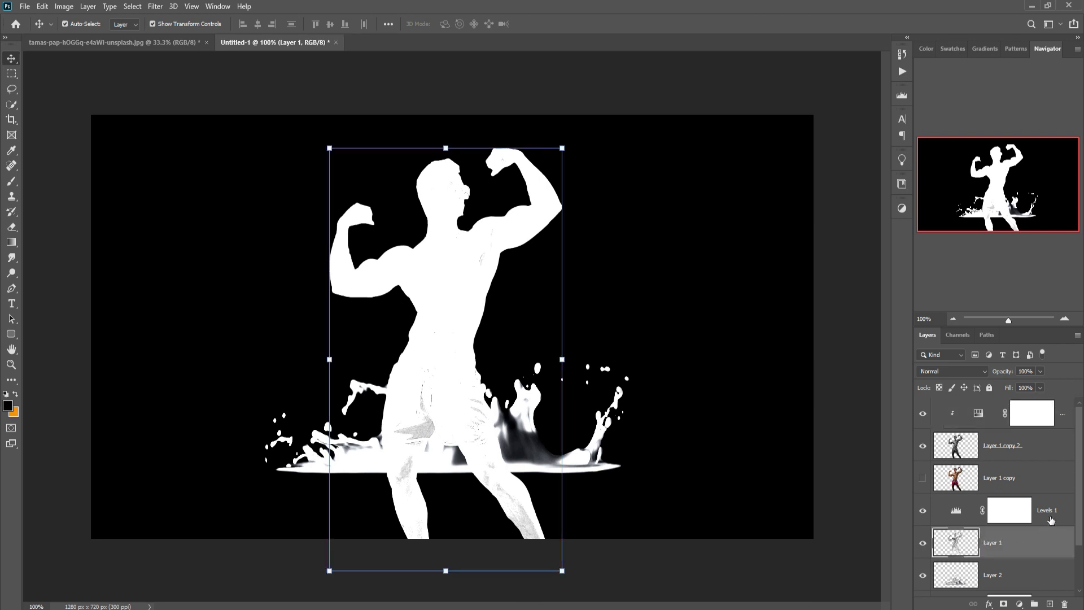
Move Levels 1 and Layer 1 to the top of the layer stack.
left_click(1051, 512, "shift")
left_click_drag(1050, 504, 1028, 404)
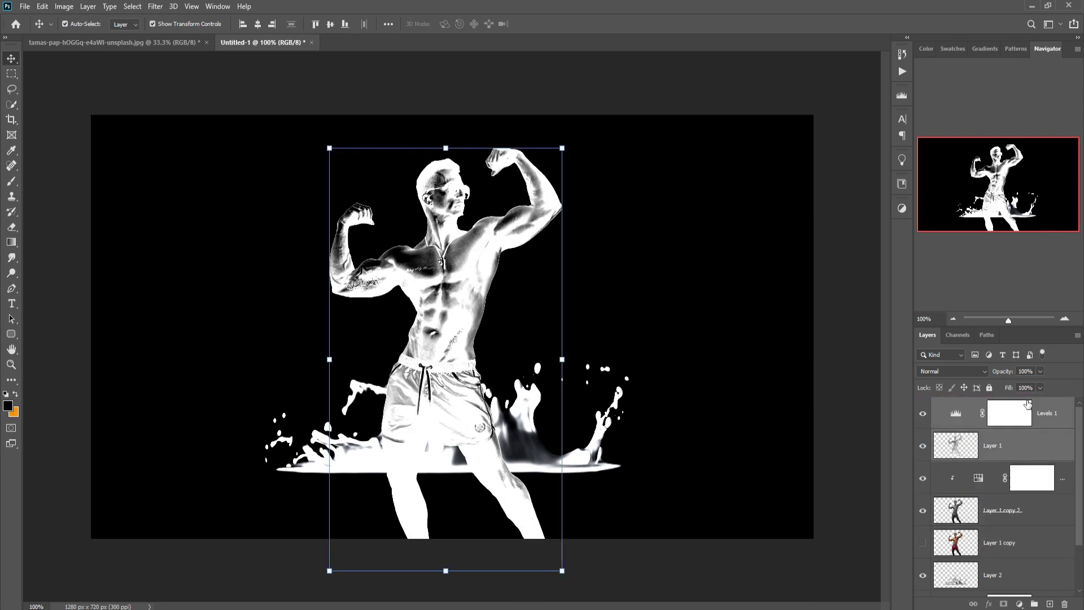
left_click(955, 449)
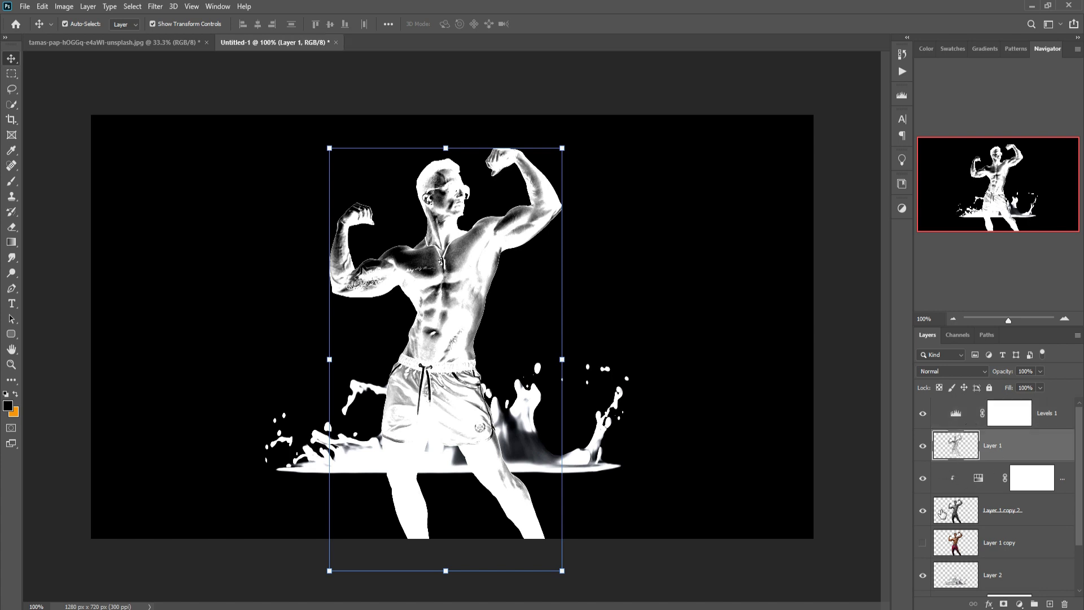
Set Layer 1's blend mode to Multiply.
right_click(955, 442)
left_click(961, 208)
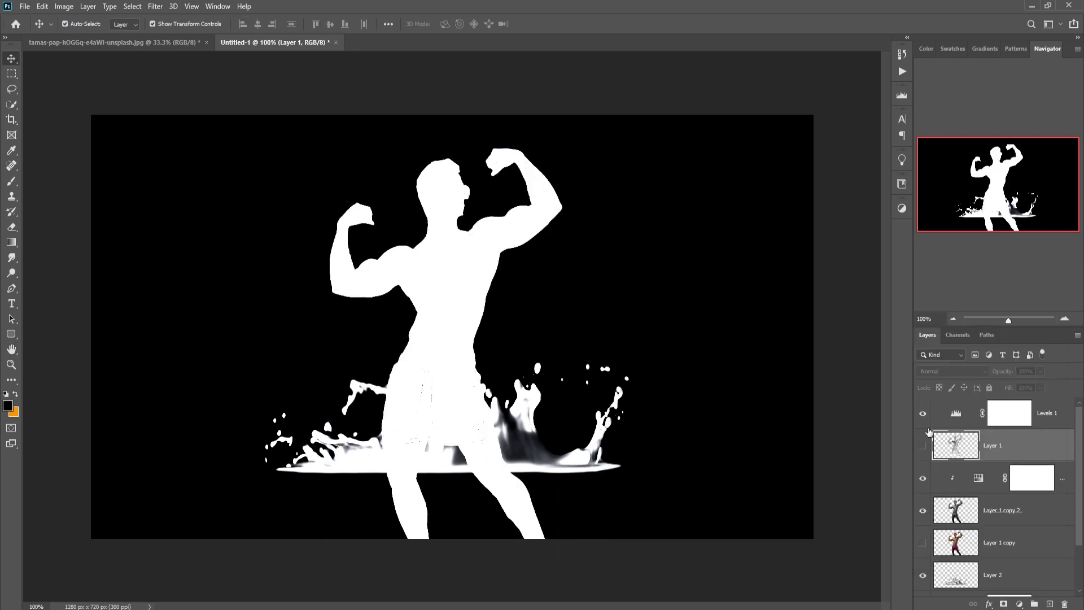
left_click(923, 413)
left_click(924, 446)
left_click(952, 371)
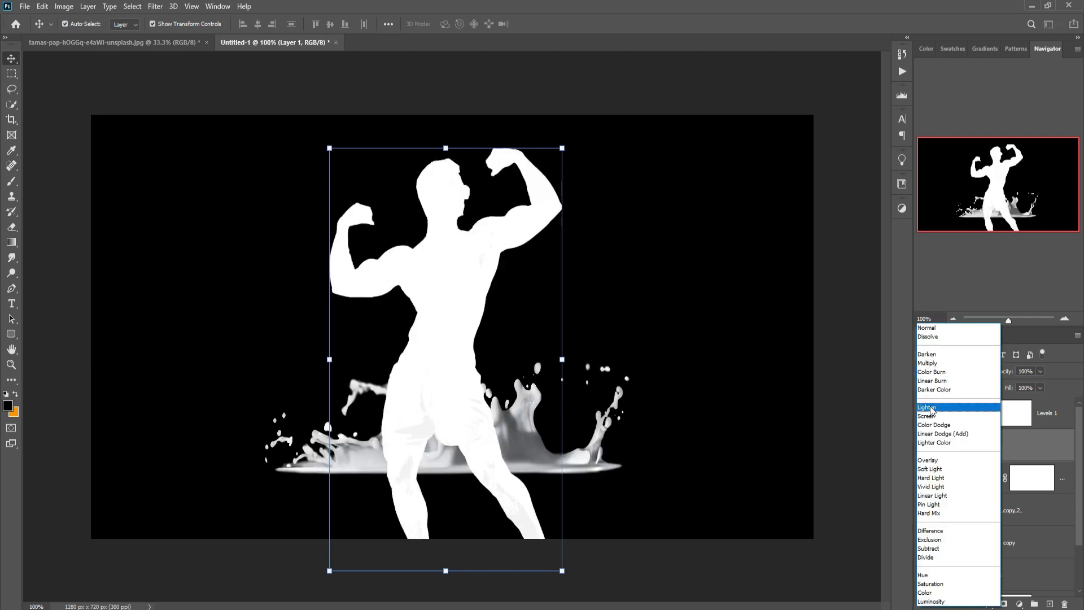
left_click(936, 365)
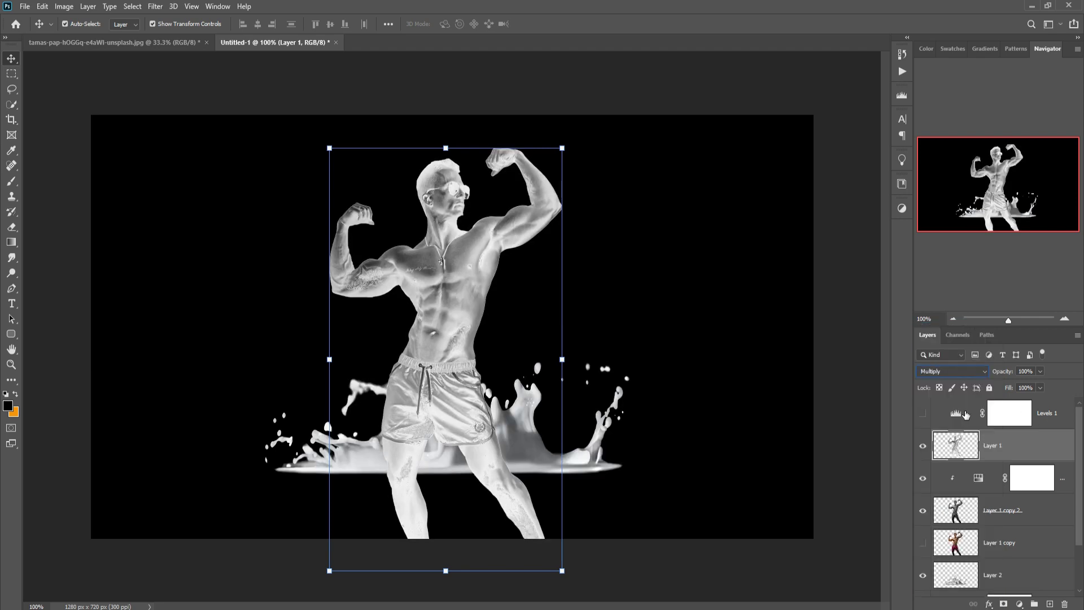
Clip Levels 1 to Layer 1 and brighten the figure's midtones.
double_click(956, 413)
left_click(923, 413)
left_click(783, 438)
left_click_drag(853, 363, 819, 362)
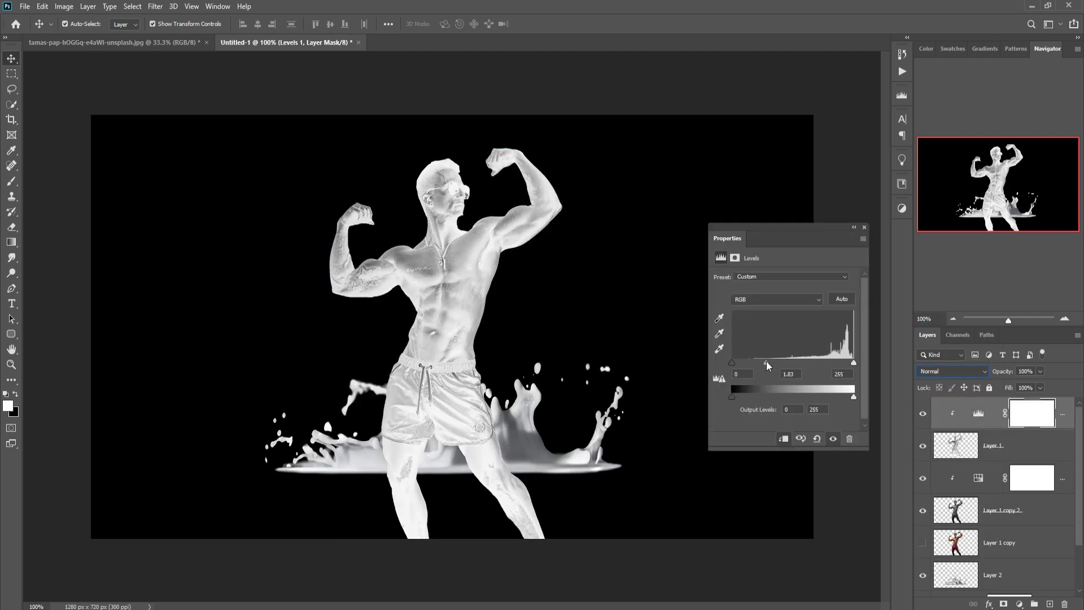
left_click(864, 227)
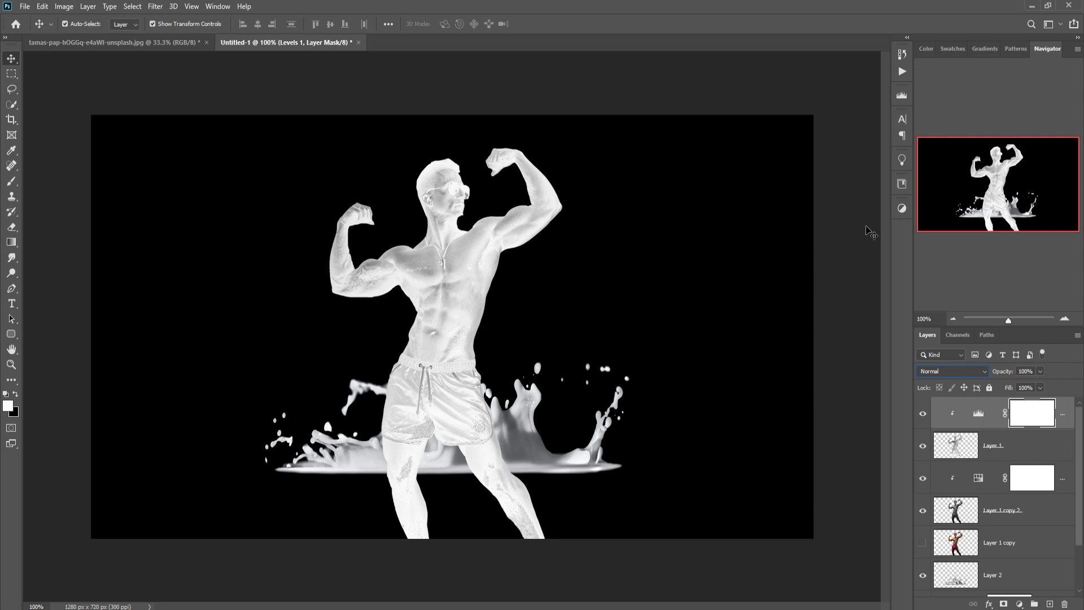
left_click(1023, 452)
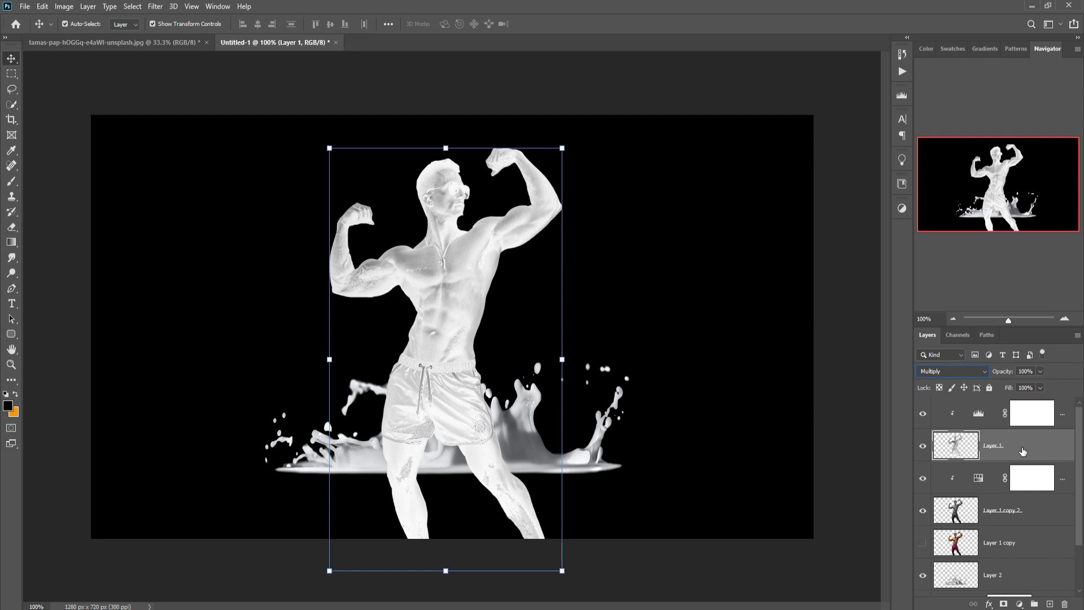
Add a white mask to Layer 1 and paint out the lower legs with a black, 100%-opacity, 90 px brush.
left_click(1003, 603)
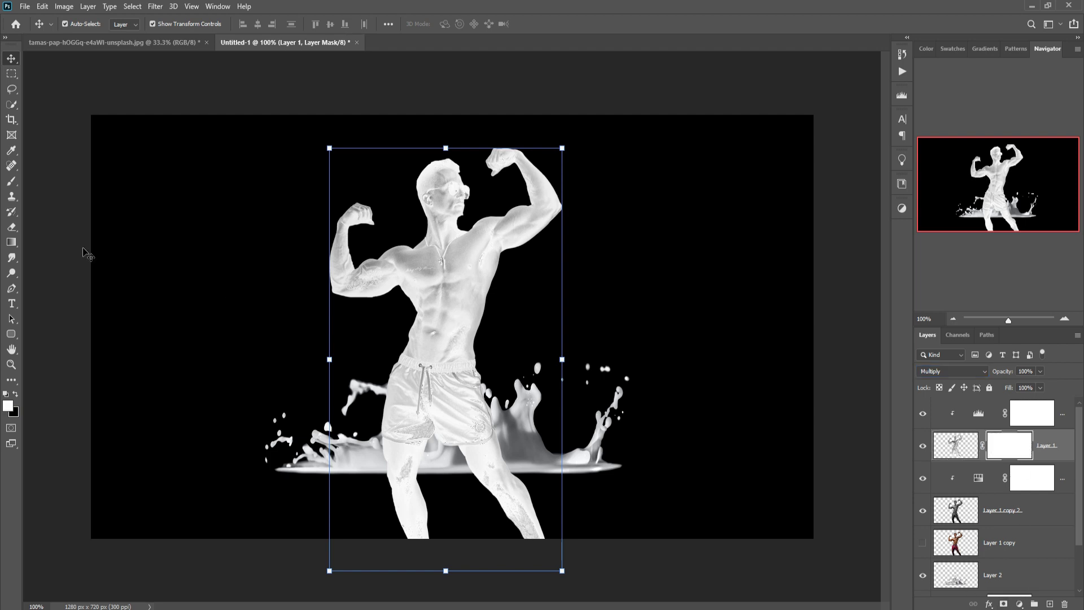
left_click(12, 181)
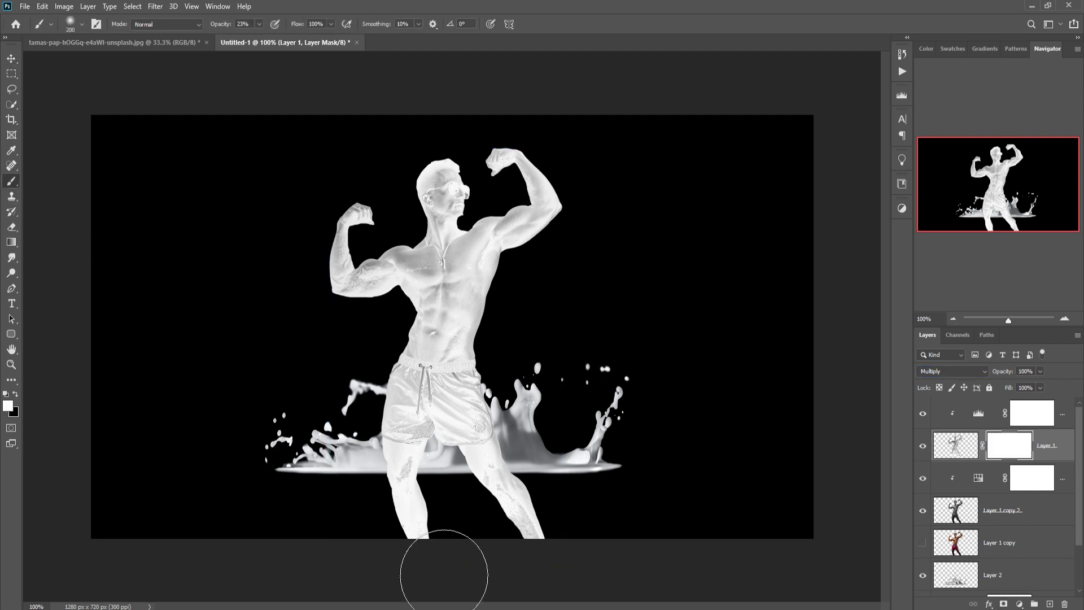
key("bracketleft")
key("bracketleft")
key("bracketleft")
key("bracketleft")
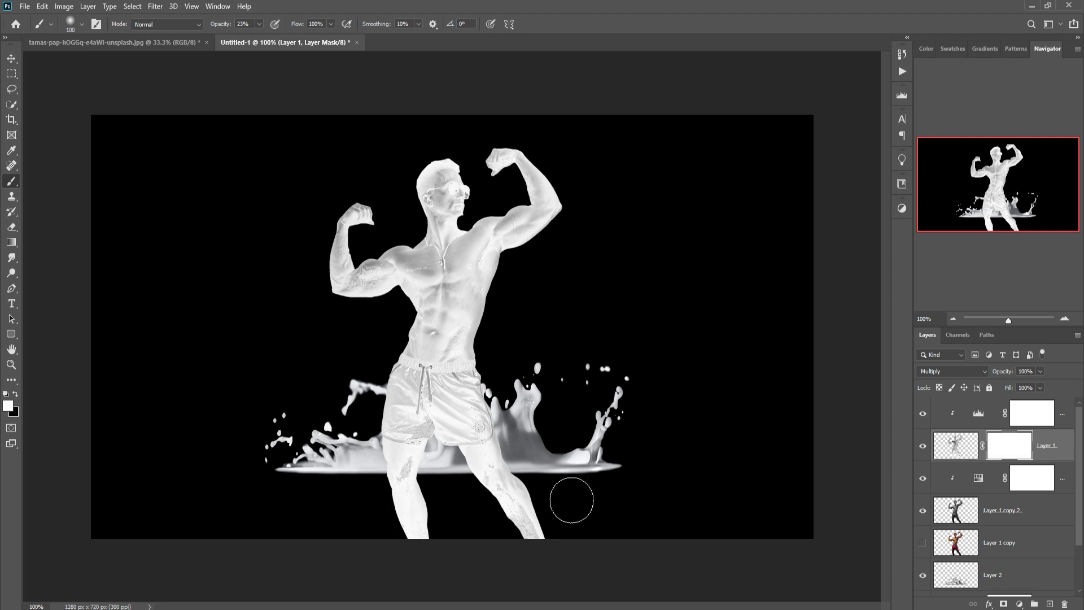
left_click(15, 393)
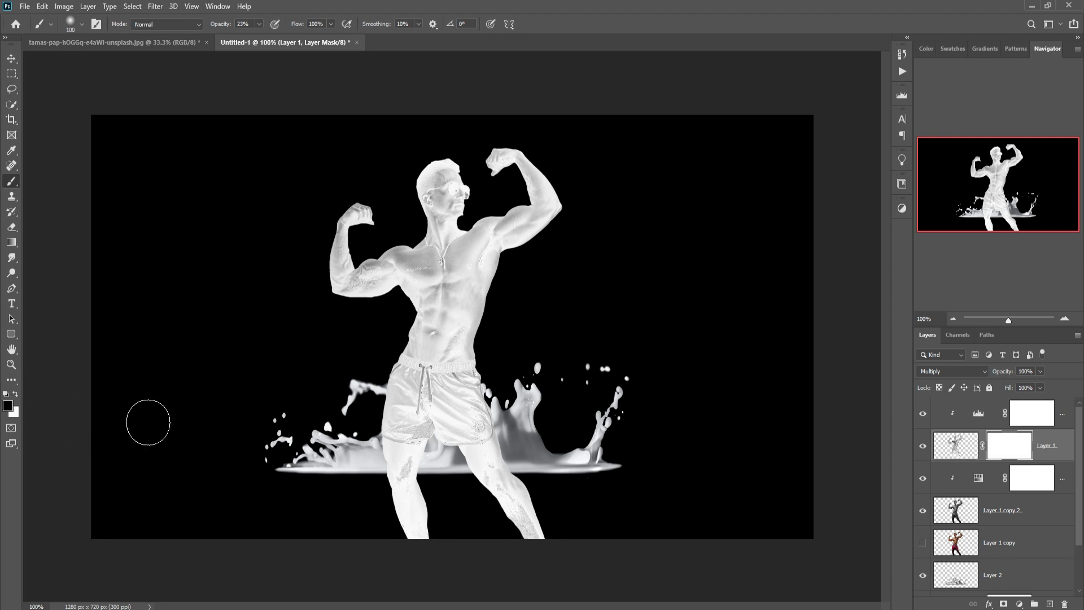
left_click_drag(258, 36, 363, 38)
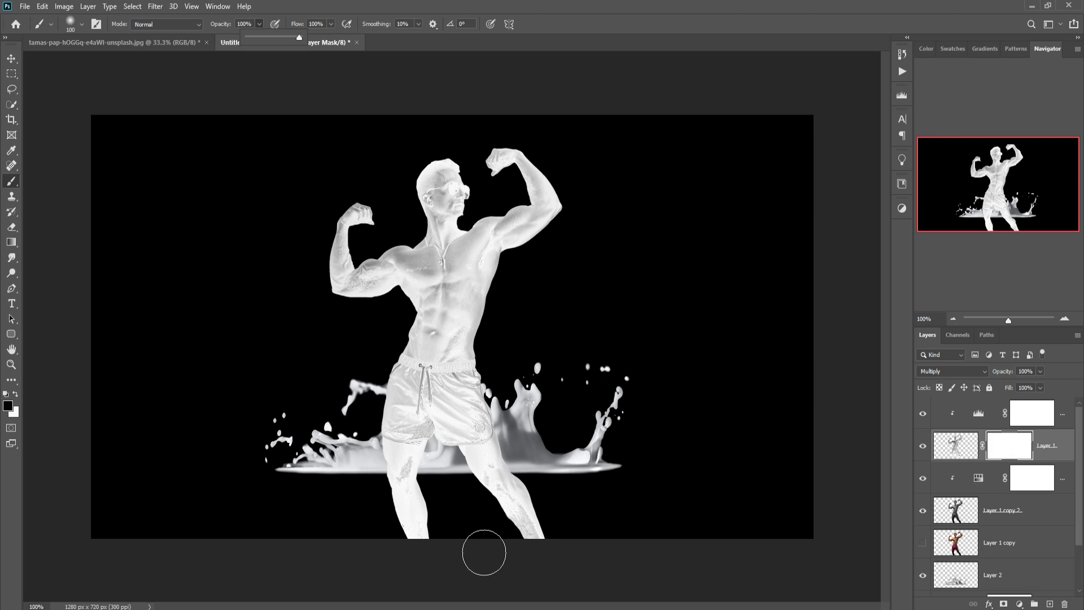
key("bracketleft")
mouse_move(479, 546)
left_mouse_down()
mouse_move(373, 546)
mouse_move(563, 518)
mouse_move(544, 544)
left_mouse_up()
Mask Layer 1 copy 2 and paint out its lower legs above the splash.
left_click(1017, 515)
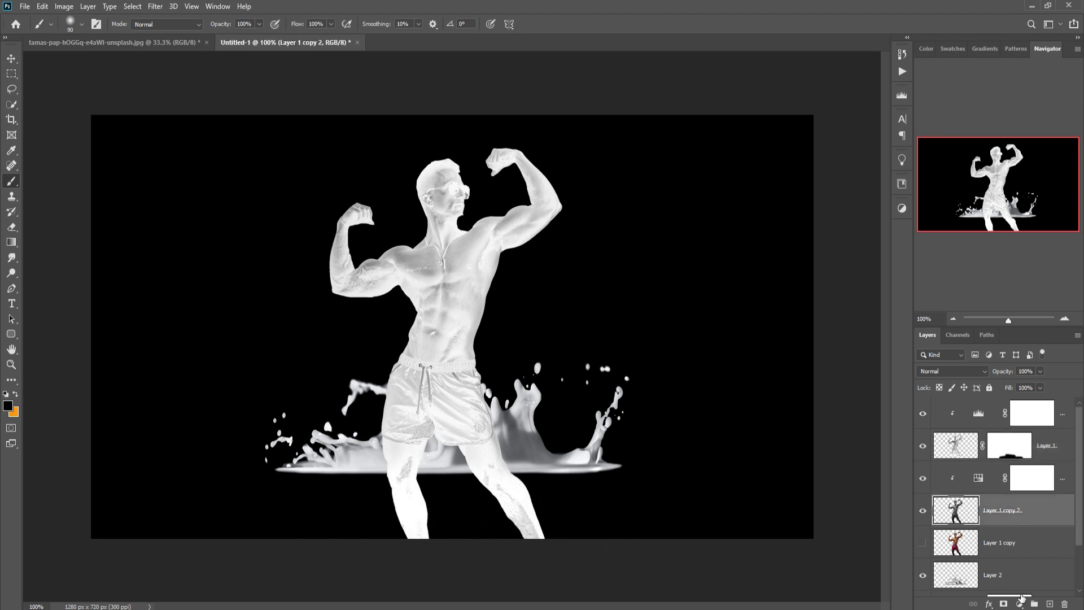
left_click(1004, 602)
mouse_move(371, 542)
left_mouse_down()
mouse_move(658, 548)
mouse_move(522, 526)
mouse_move(299, 523)
mouse_move(590, 529)
left_mouse_up()
key("bracketleft")
key("bracketleft")
key("bracketleft")
key("bracketleft")
mouse_move(395, 491)
left_mouse_down()
mouse_move(426, 493)
mouse_move(486, 457)
mouse_move(469, 489)
mouse_move(503, 460)
left_mouse_up()
scroll(1082, 512, "down", 1)
mouse_move(412, 456)
left_mouse_down()
mouse_move(387, 465)
mouse_move(425, 489)
left_mouse_up()
With a white 30 px brush, restore the leg areas just below the shorts' hems.
key("x")
key("bracketleft")
key("bracketleft")
key("bracketleft")
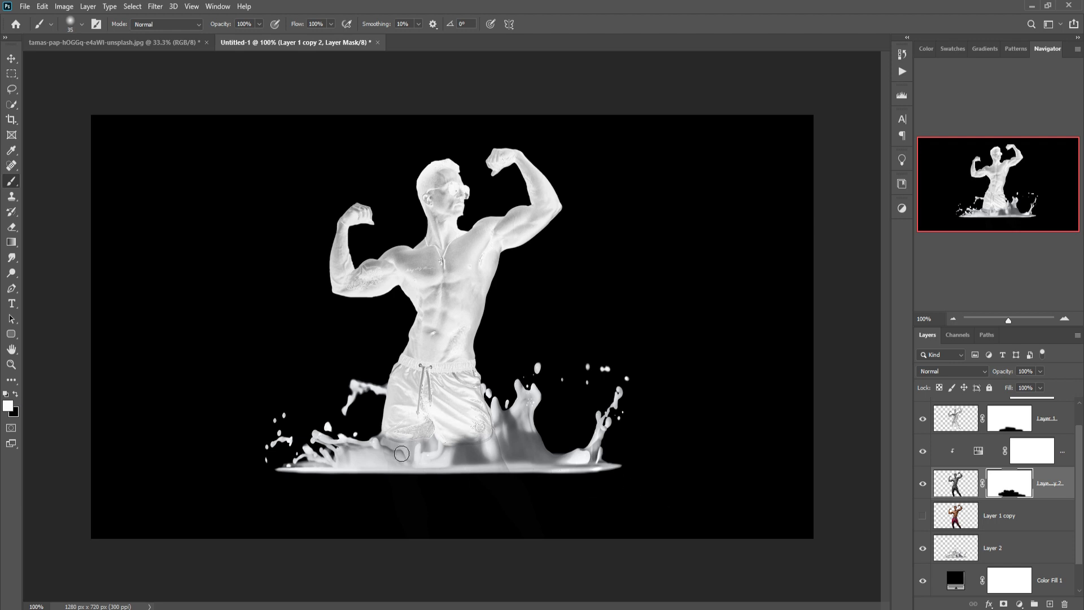
key("bracketleft")
mouse_move(397, 443)
left_mouse_down()
mouse_move(420, 451)
mouse_move(438, 440)
left_mouse_up()
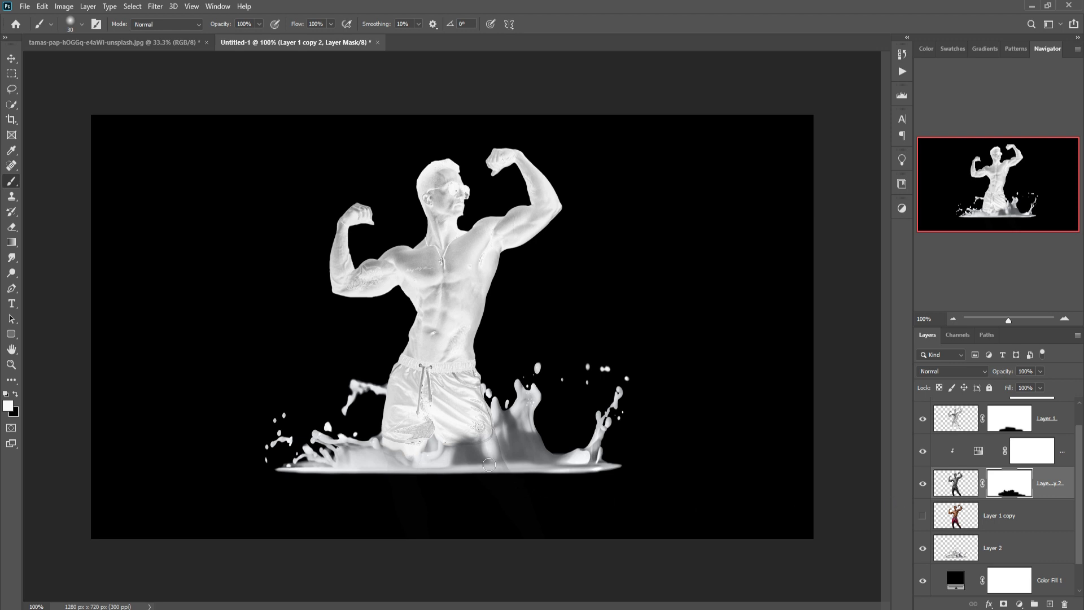
mouse_move(479, 459)
left_mouse_down()
mouse_move(508, 437)
mouse_move(459, 459)
mouse_move(503, 429)
mouse_move(471, 467)
mouse_move(449, 466)
mouse_move(494, 437)
mouse_move(431, 439)
mouse_move(475, 462)
mouse_move(503, 446)
mouse_move(466, 460)
mouse_move(515, 439)
mouse_move(465, 449)
mouse_move(509, 426)
mouse_move(475, 453)
mouse_move(499, 426)
mouse_move(458, 446)
mouse_move(482, 424)
left_mouse_up()
Hide the figure along the splash base on both masks, then restore detail near the shorts.
left_click(16, 394)
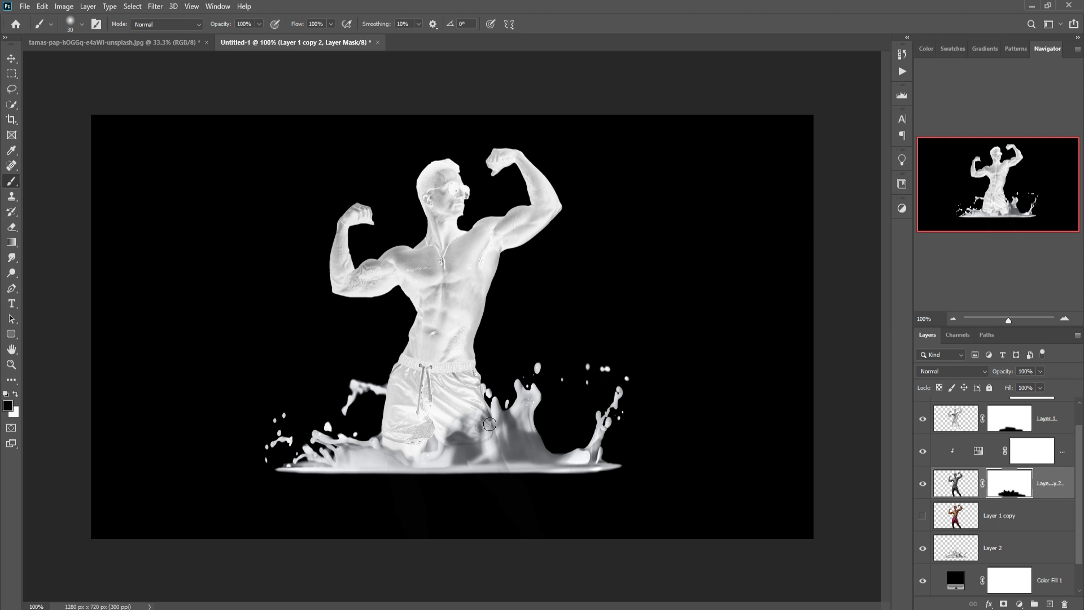
mouse_move(490, 423)
left_mouse_down()
mouse_move(464, 424)
mouse_move(462, 447)
left_mouse_up()
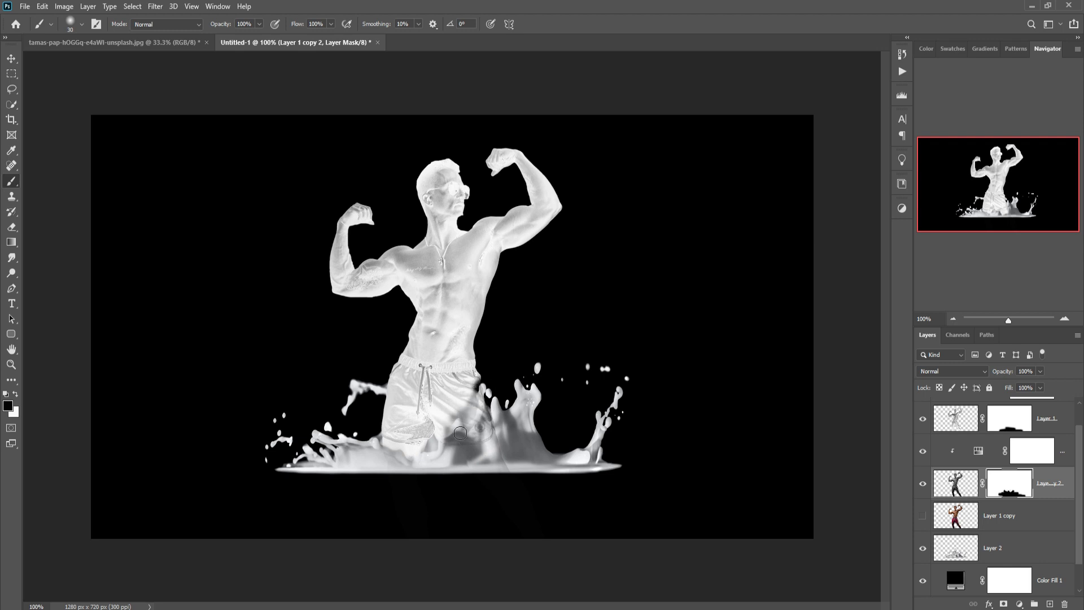
mouse_move(479, 448)
left_mouse_down()
mouse_move(490, 443)
mouse_move(474, 472)
left_mouse_up()
left_click(1014, 424)
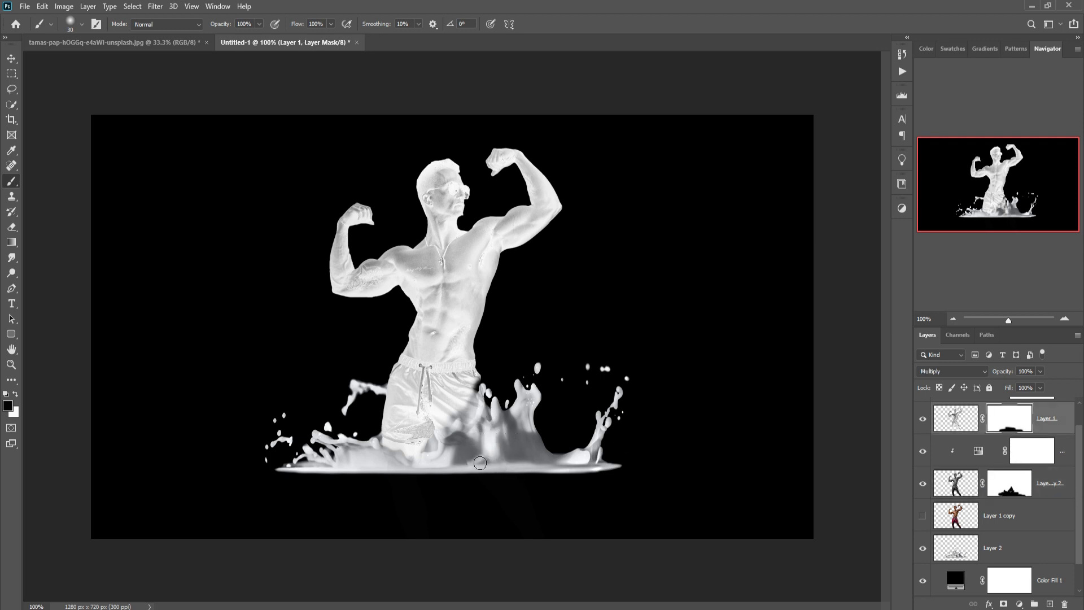
left_click_drag(506, 470, 474, 474)
left_click(17, 394)
left_click(16, 394)
left_click(1002, 494)
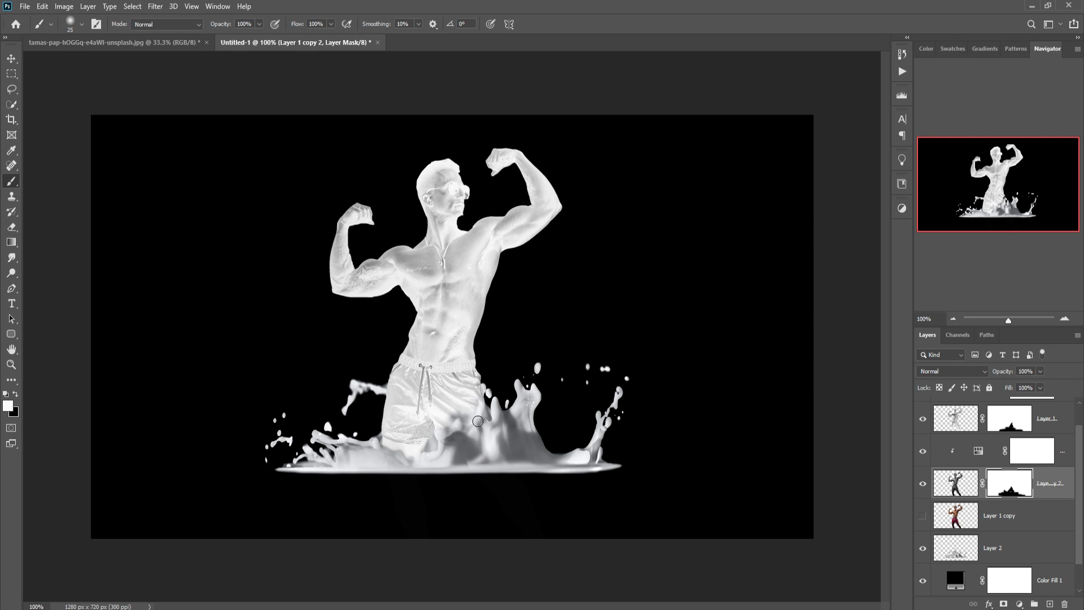
left_click_drag(452, 430, 478, 425)
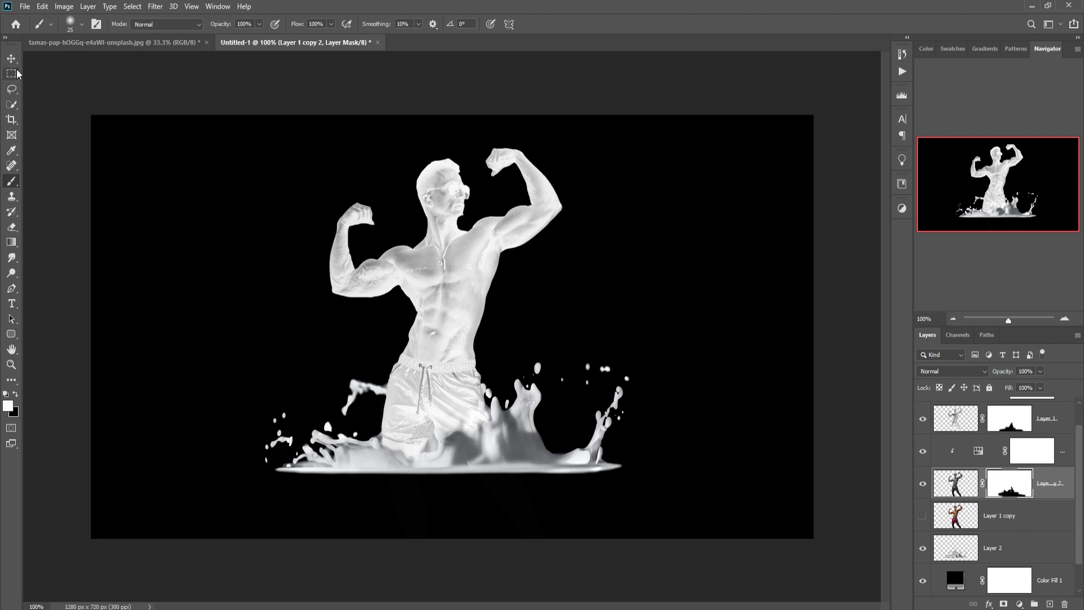
Brighten the Layer 2 splash with a clipped Levels adjustment at midtone 2.99.
key("v")
left_click(594, 469)
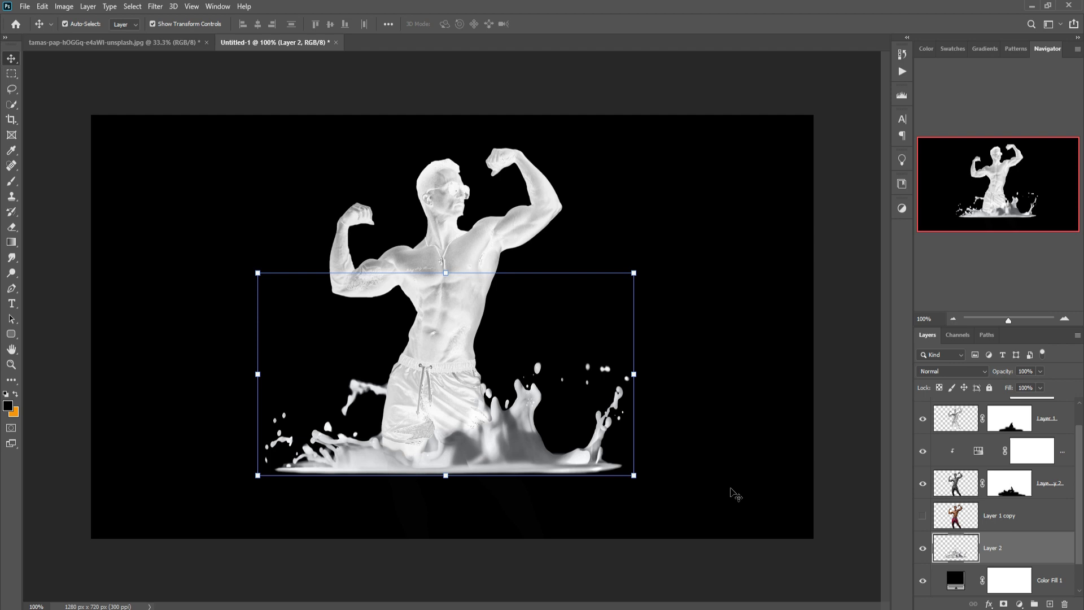
left_click(1020, 603)
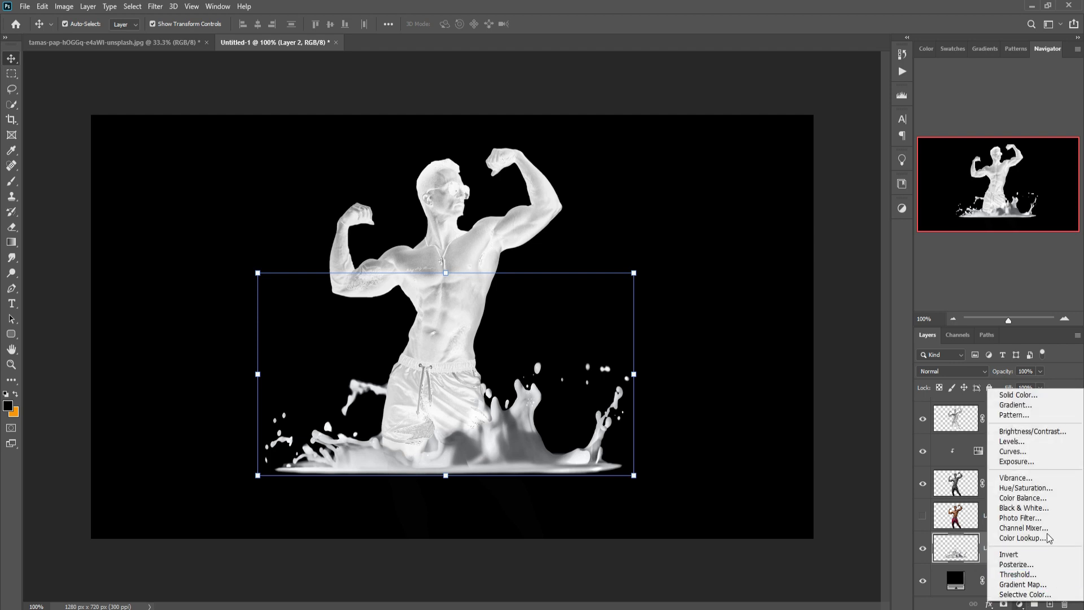
left_click(1029, 444)
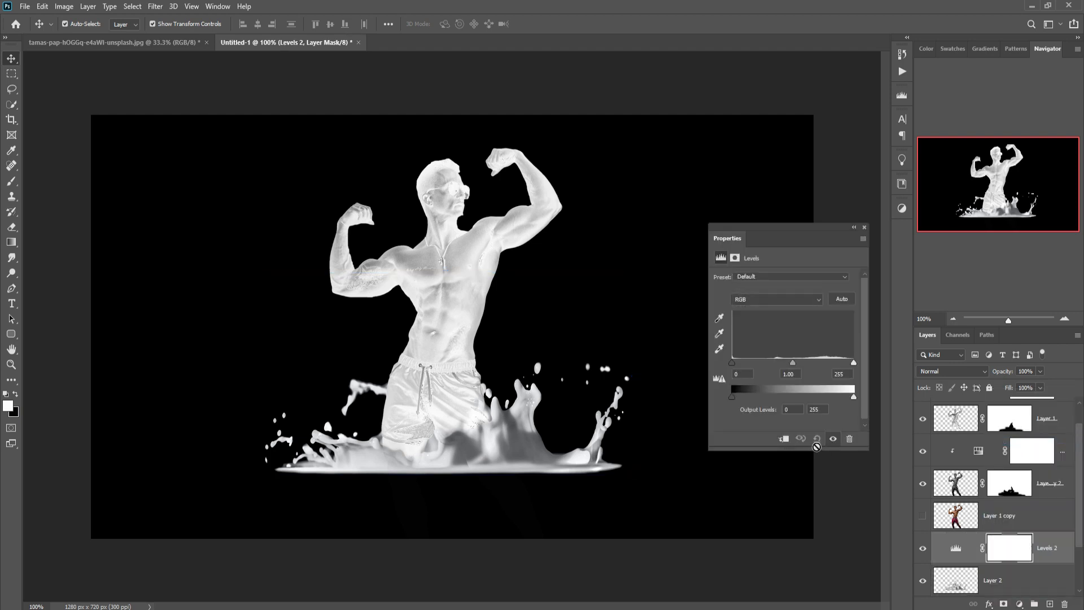
left_click(790, 441)
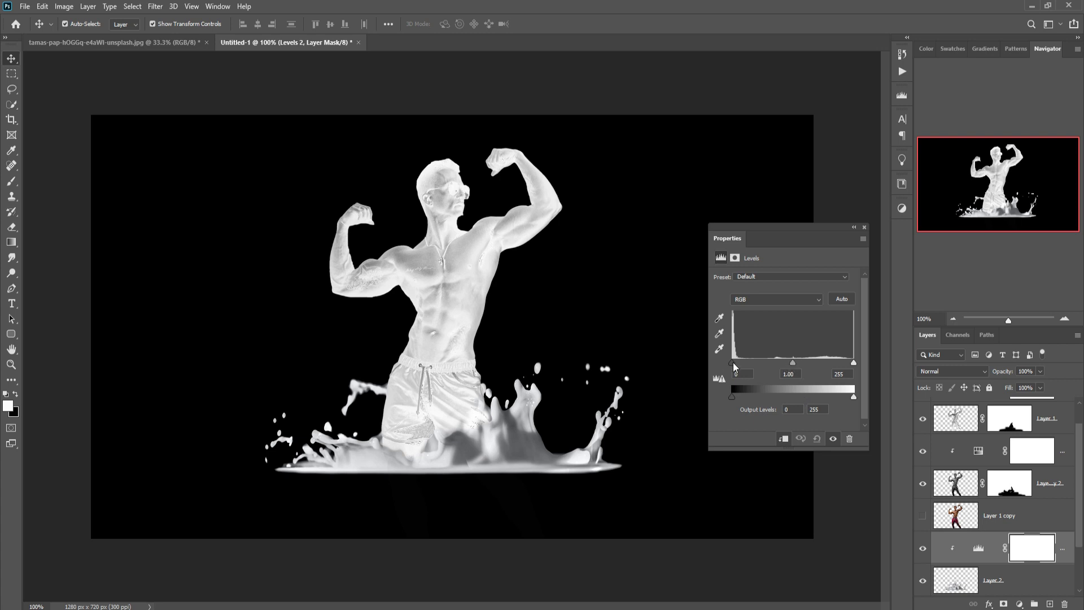
left_click_drag(791, 361, 749, 358)
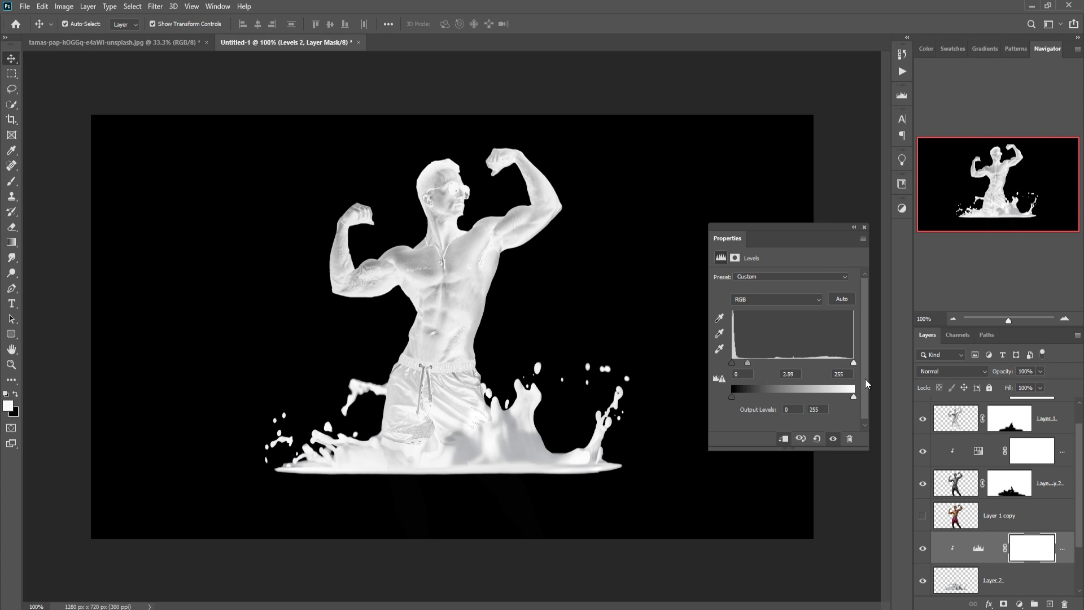
left_click(865, 227)
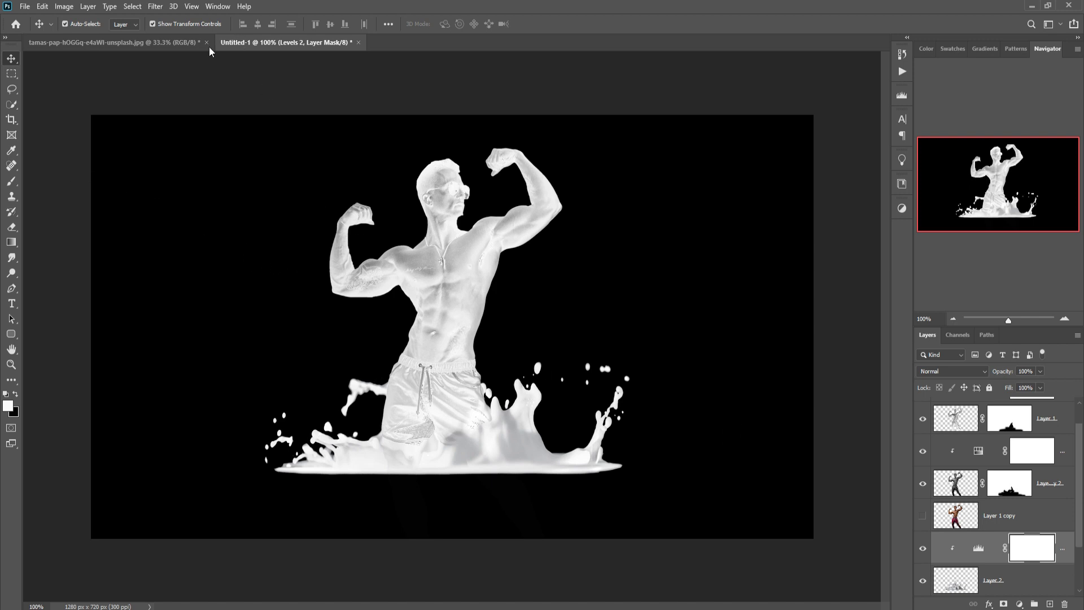
left_click(142, 42)
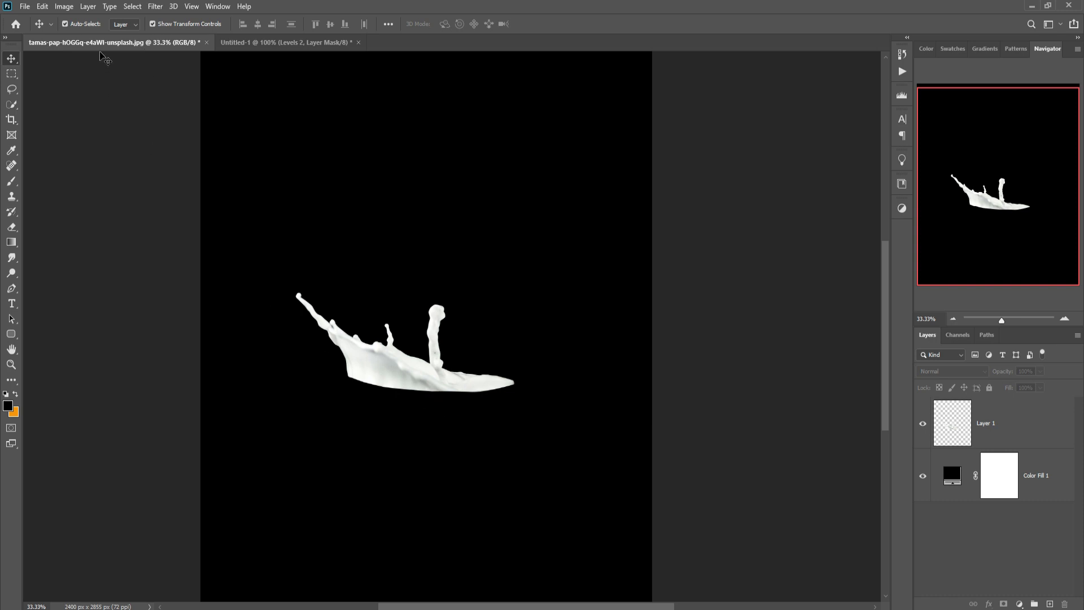
Copy the milk splash photo into the main composition.
left_click_drag(102, 43, 672, 93)
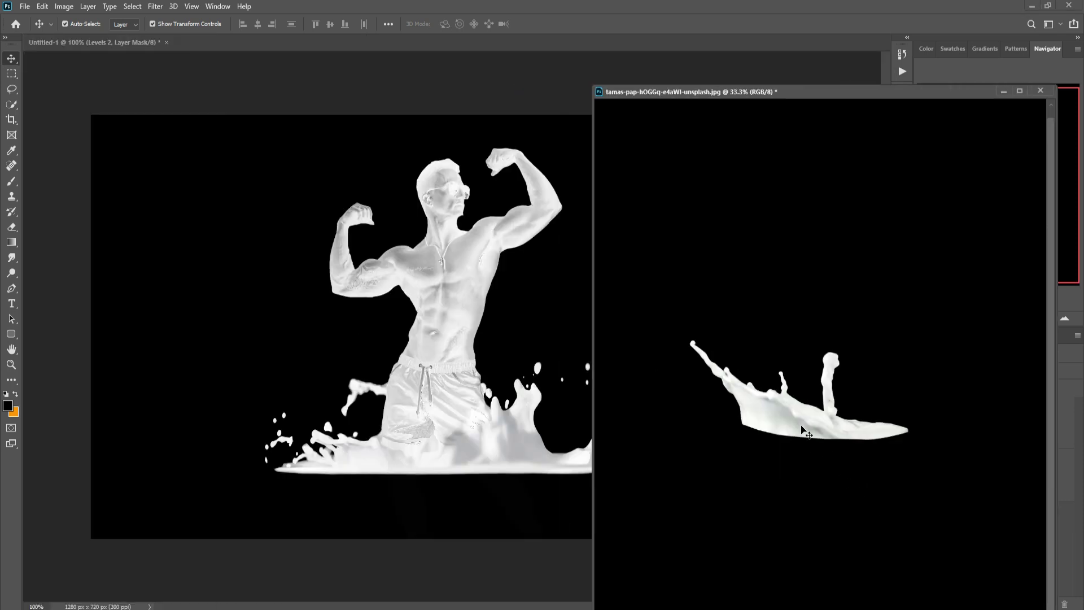
left_click_drag(806, 432, 547, 309)
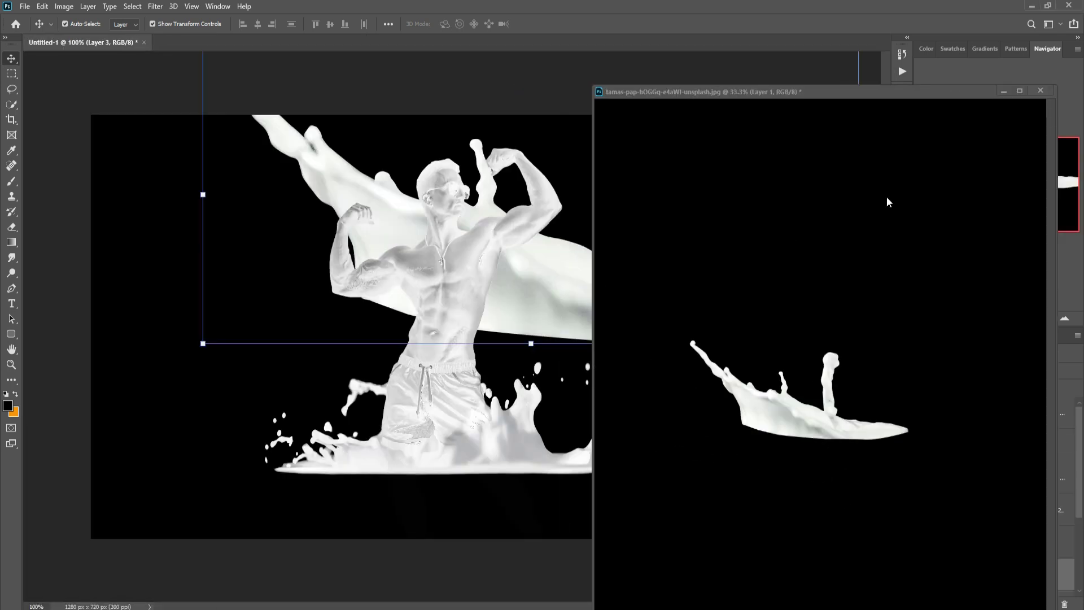
left_click(1003, 92)
Shrink, flip and rotate the splash, placing it behind the right elbow.
left_click_drag(864, 204, 376, 204)
left_click_drag(254, 220, 594, 220)
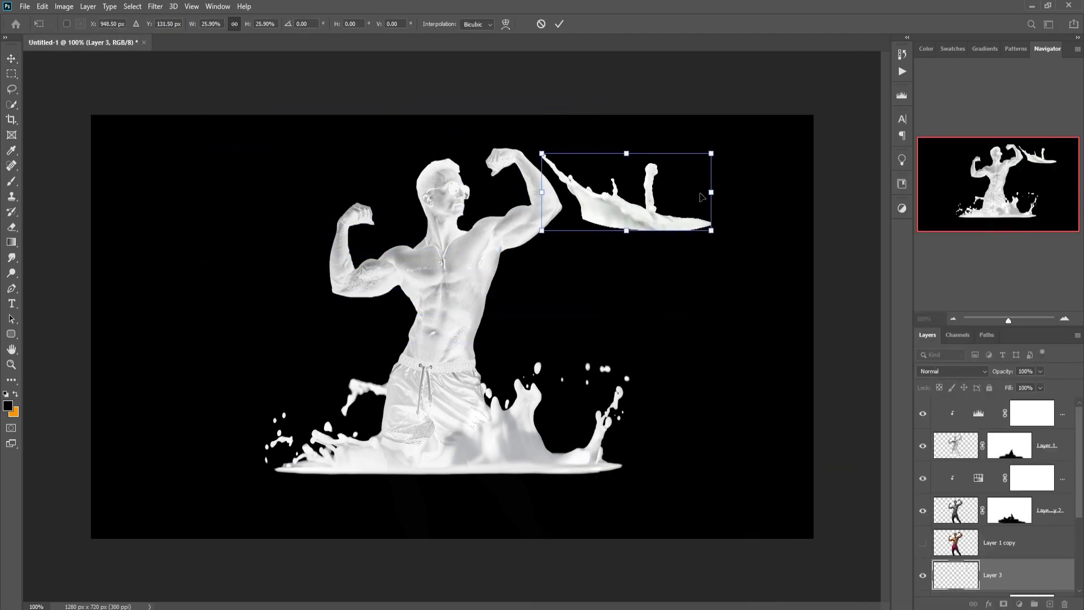
left_click_drag(723, 154, 721, 309)
left_click_drag(727, 316, 700, 186)
left_click_drag(631, 281, 580, 254)
left_click_drag(587, 338, 575, 248)
left_click_drag(614, 153, 631, 181)
left_click_drag(583, 189, 560, 221)
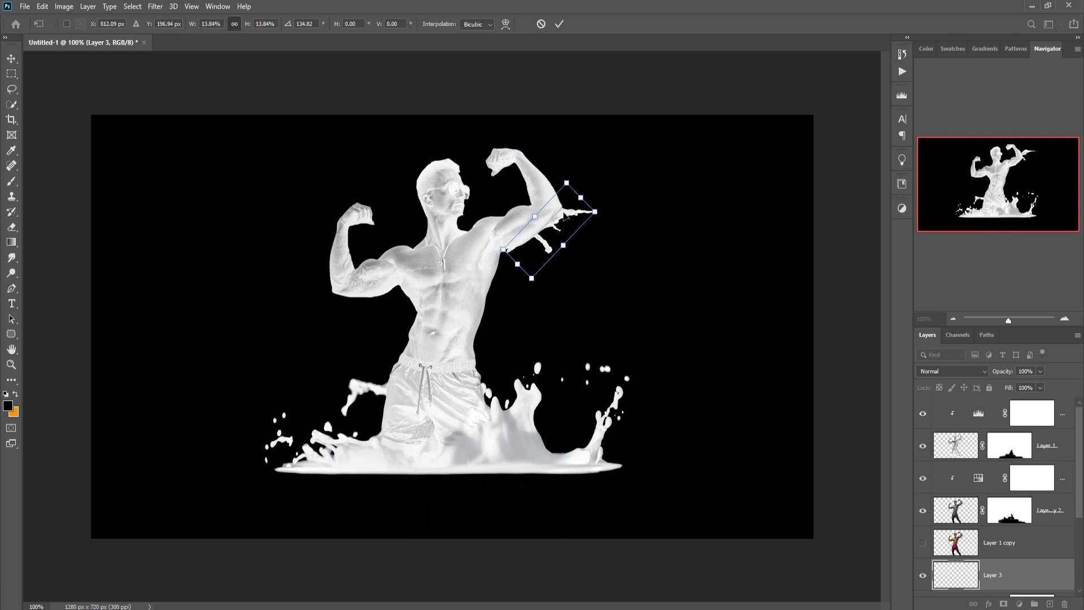
key("Return")
Warp the splash to wrap around the right arm.
left_click(42, 6)
mouse_move(62, 277)
left_click(197, 351)
left_click_drag(506, 254, 493, 259)
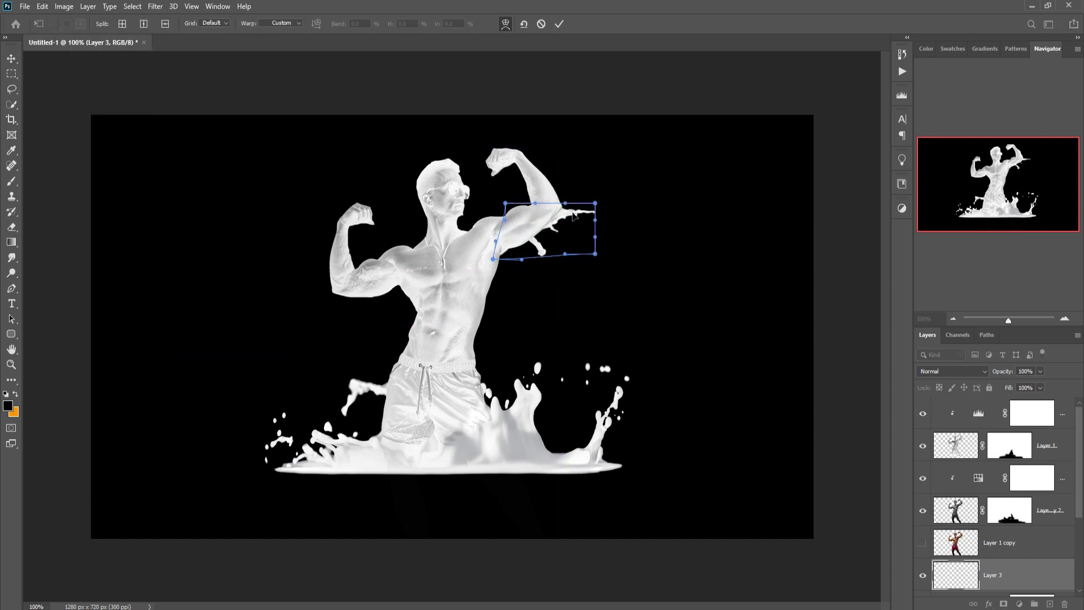
left_click_drag(595, 205, 270, 223)
key("Return")
Duplicate the arm splash layer.
right_click(991, 572)
left_click(967, 146)
left_click(634, 172)
left_click(42, 7)
Flip the splash copy horizontally, rotate it, and move it onto the left arm.
mouse_move(62, 276)
left_click(206, 457)
left_click(42, 7)
left_click(206, 458)
left_click(43, 6)
left_click(206, 457)
left_click_drag(342, 324, 364, 282)
left_click_drag(312, 277, 334, 258)
key("Return")
left_click(42, 6)
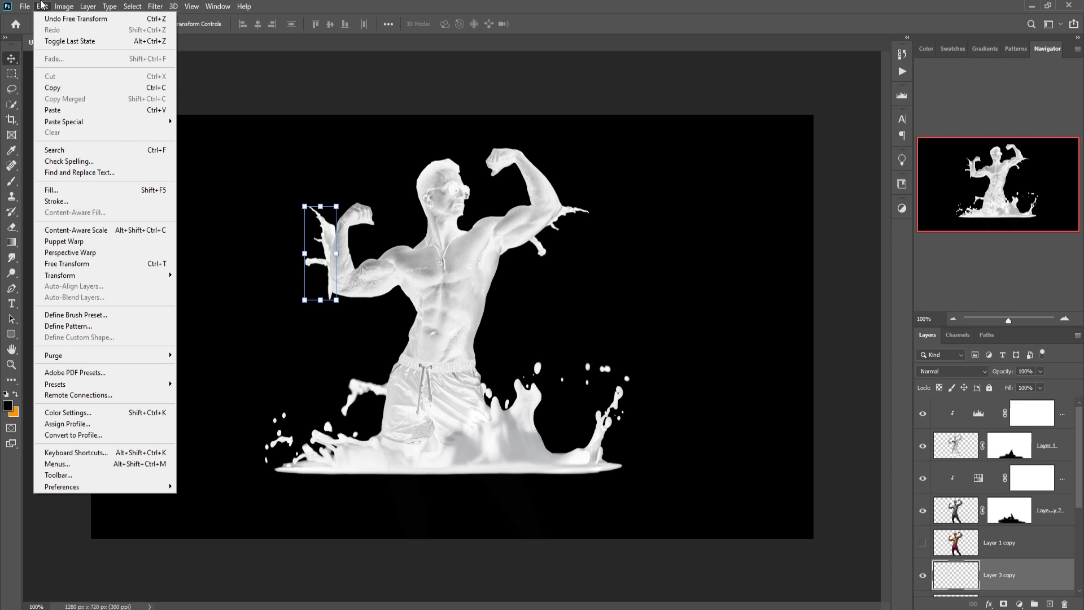
Warp the copied splash's corners to fit around the left arm.
left_click(198, 351)
left_click_drag(337, 206, 345, 199)
left_click_drag(336, 300, 350, 289)
left_click_drag(305, 206, 352, 173)
left_click(559, 25)
Duplicate the splash again, enlarging the copy beside the torso.
right_click(1007, 574)
left_click(973, 146)
left_click(635, 174)
left_click(42, 7)
left_click_drag(339, 226, 509, 328)
Mirror and warp the torso splash, then move it to the top and delete it.
mouse_move(82, 274)
left_click(198, 352)
left_click(42, 7)
left_click(212, 456)
left_click_drag(500, 246, 566, 228)
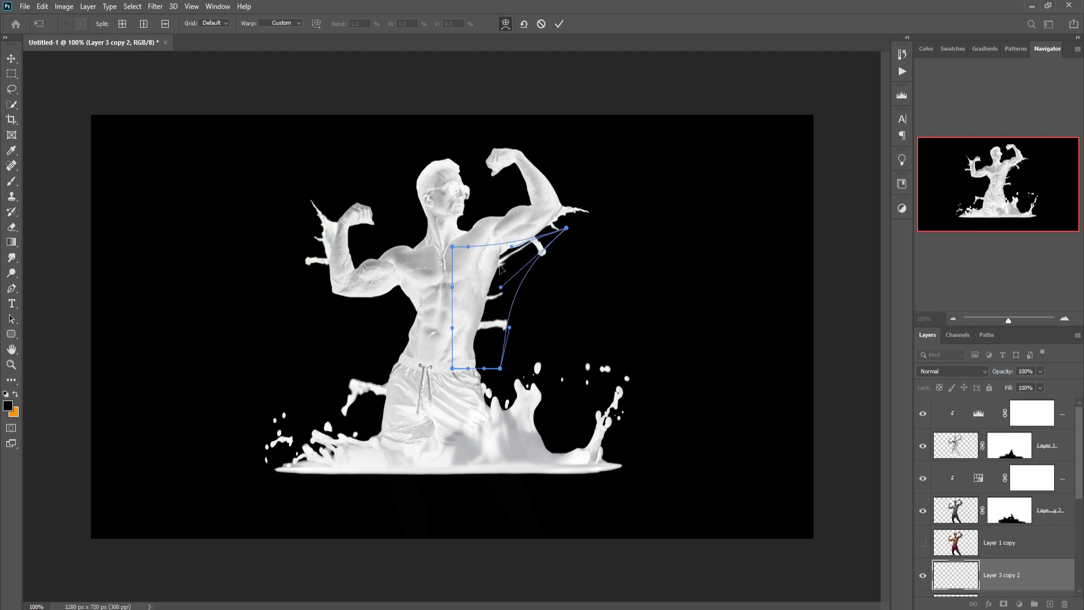
left_click_drag(522, 263, 502, 286)
key("Return")
key("ctrl+shift+bracketright")
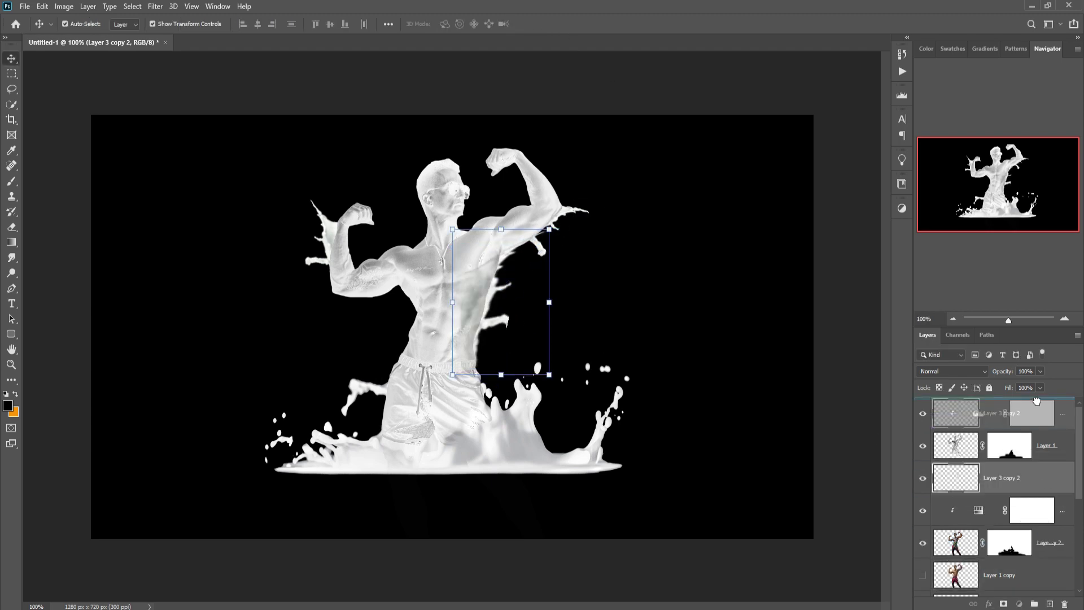
key("Delete")
Bring the large splash in as Layer 4, shrunk and rotated about 90° beside the torso.
left_click(483, 571)
left_click_drag(793, 416, 534, 347)
left_click(1008, 92)
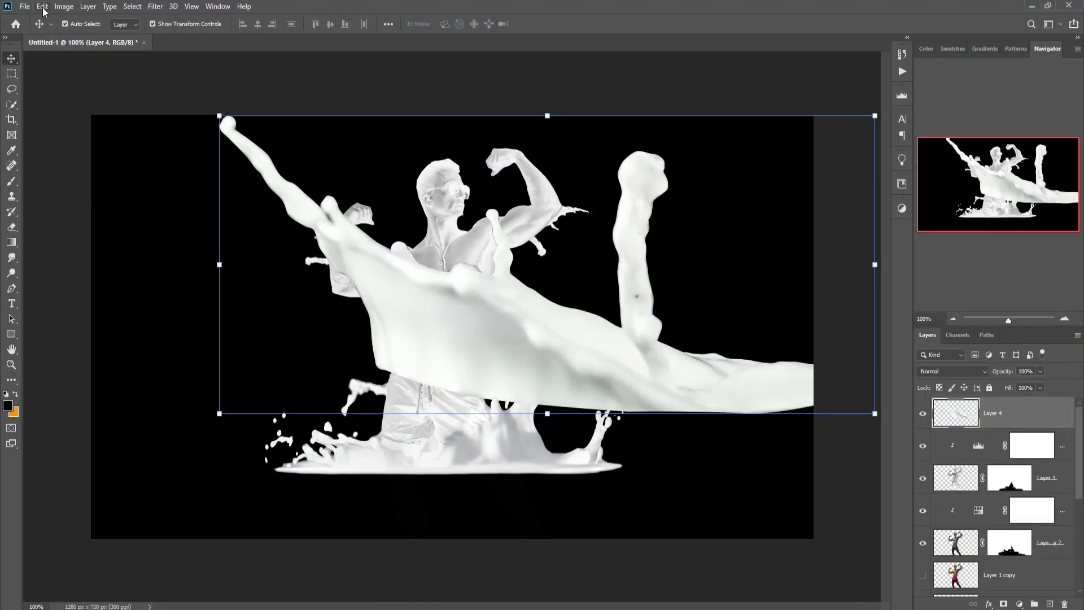
left_click_drag(875, 116, 378, 497)
left_click_drag(325, 367, 493, 314)
left_click_drag(559, 201, 526, 286)
left_click_drag(499, 348, 501, 337)
key("Return")
Fine-tune the splash position and move Layer 4 below the figure layer.
key("ctrl+t")
left_click_drag(546, 273, 549, 276)
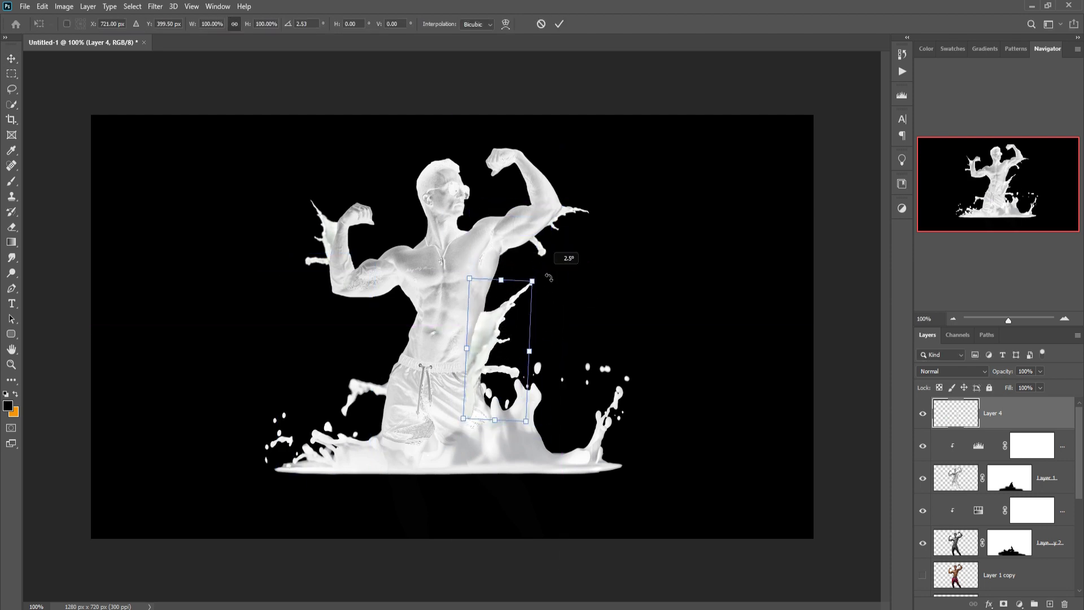
left_click(558, 24)
left_click_drag(1015, 417, 1017, 556)
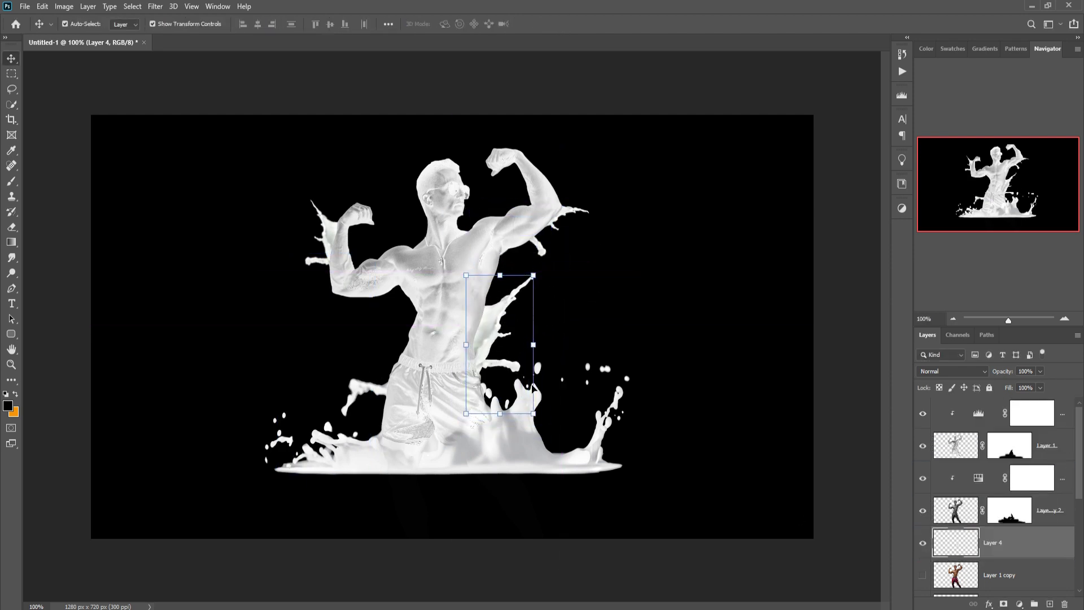
key("Left")
key("Left")
key("Left")
key("Left")
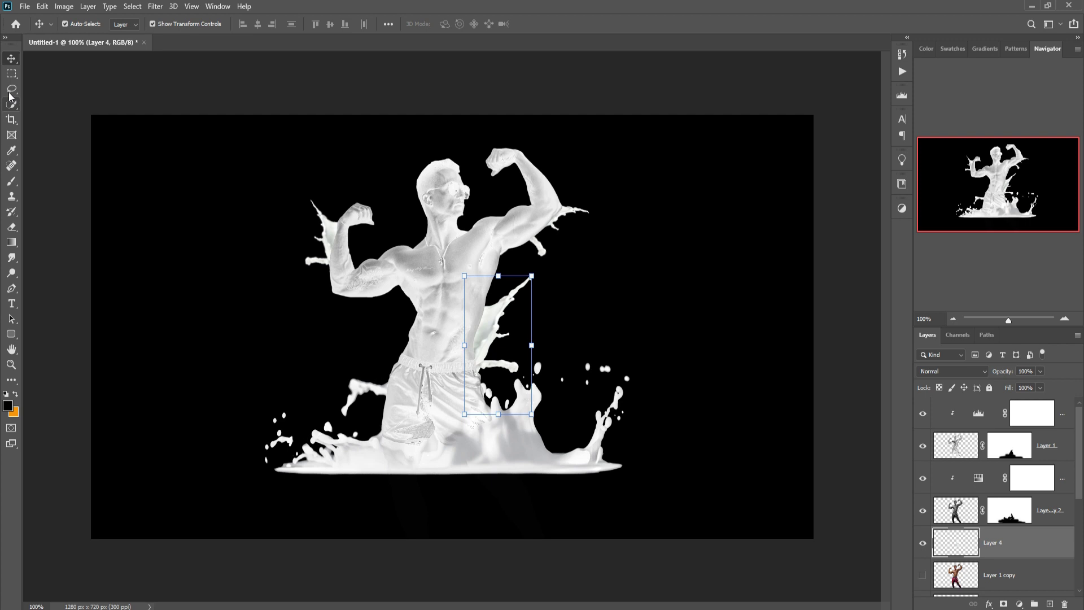
Copy a lassoed splash piece from Layer 2 as Layer 5 above the Levels layer, scaled to 93%.
left_click(11, 92)
mouse_move(605, 342)
left_mouse_down()
mouse_move(564, 462)
mouse_move(604, 339)
left_mouse_up()
scroll(971, 534, "down", 6)
left_click(971, 523)
left_click(40, 8)
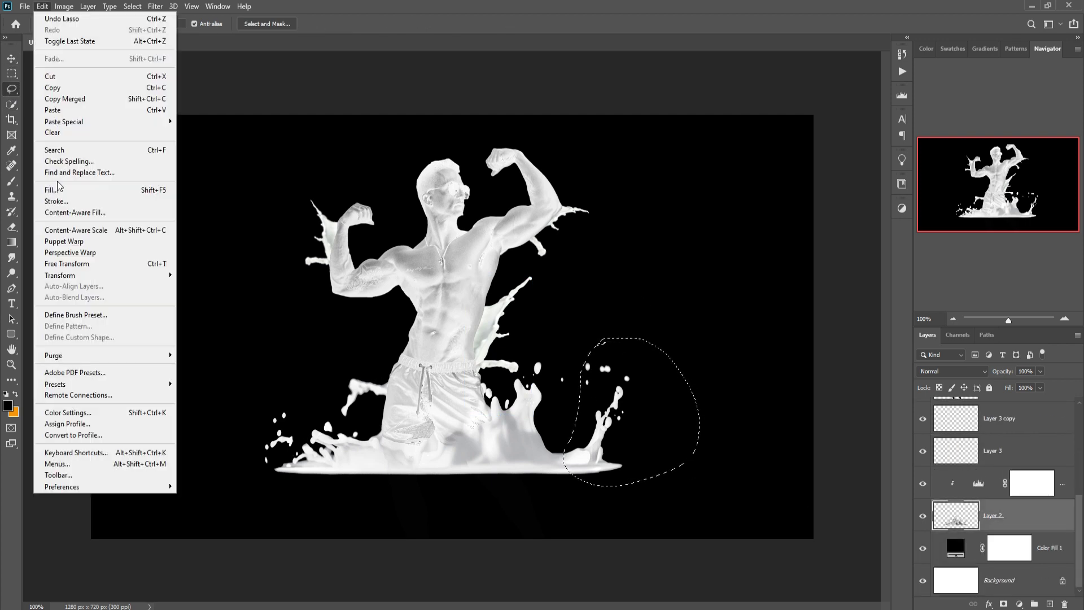
left_click(57, 87)
key("ctrl+v")
left_click(11, 58)
left_click(1043, 549)
left_click_drag(1050, 519, 1041, 481)
mouse_move(667, 356)
left_mouse_down()
mouse_move(700, 274)
mouse_move(621, 417)
mouse_move(624, 394)
mouse_move(661, 364)
left_mouse_up()
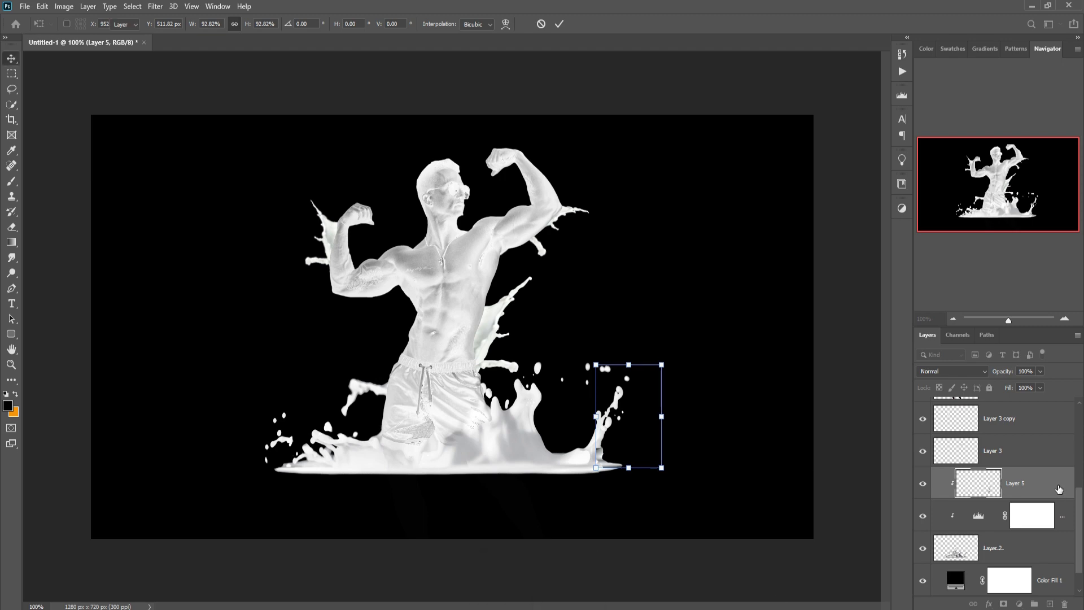
left_click(952, 519)
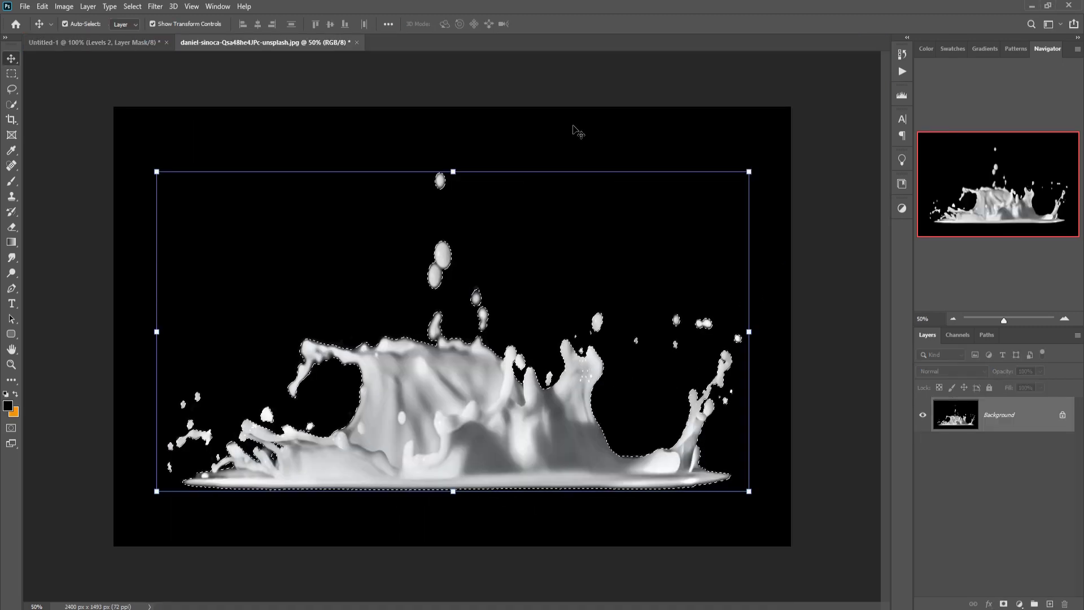
Bring the selected splash in as Layer 5, scaled to about 56% behind the figure.
left_click_drag(261, 47, 536, 206)
left_click_drag(728, 556, 257, 208)
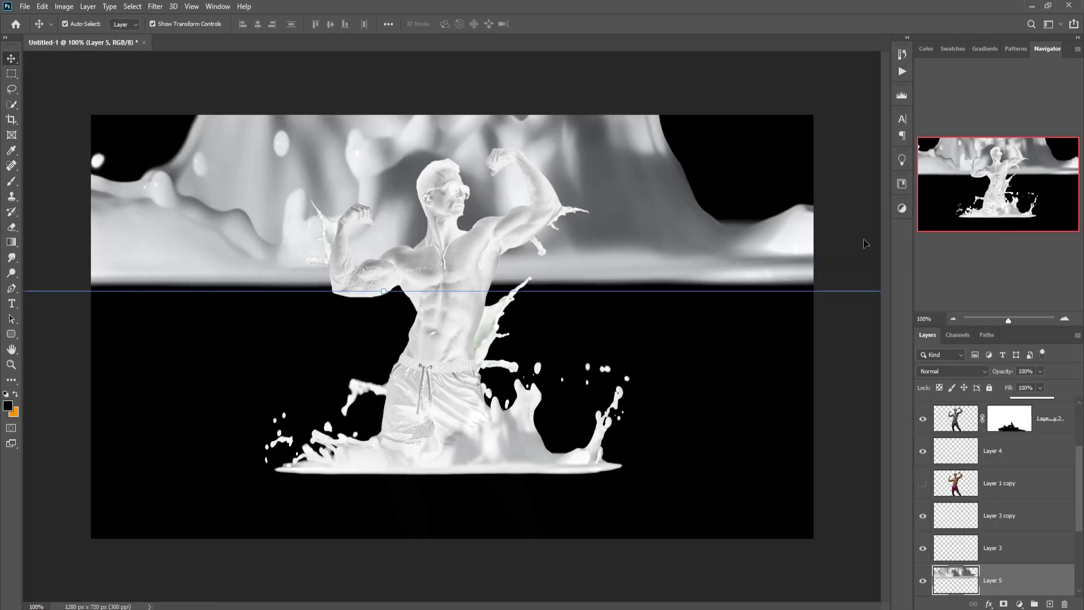
left_click_drag(761, 255, 605, 416)
left_click_drag(818, 452, 293, 169)
left_click_drag(282, 71, 782, 372)
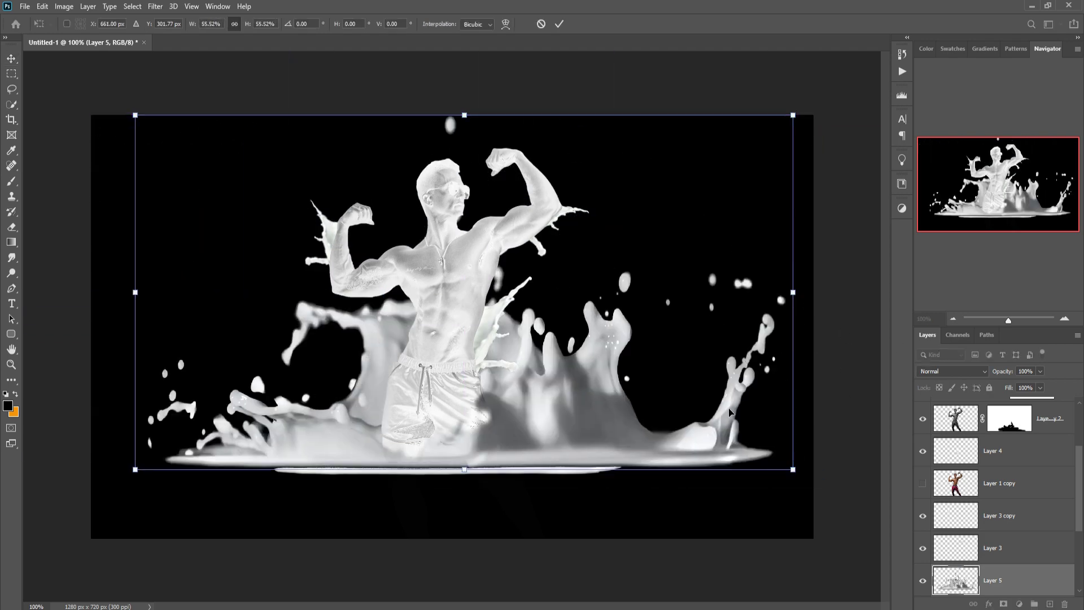
left_click_drag(729, 410, 686, 356)
left_click(12, 89)
Put the splash's right-hand piece on Layer 6 at the stack top, placed on the raised arm.
mouse_move(678, 210)
left_mouse_down()
mouse_move(647, 248)
mouse_move(676, 202)
left_mouse_up()
left_click(11, 59)
left_click_drag(693, 326, 728, 248)
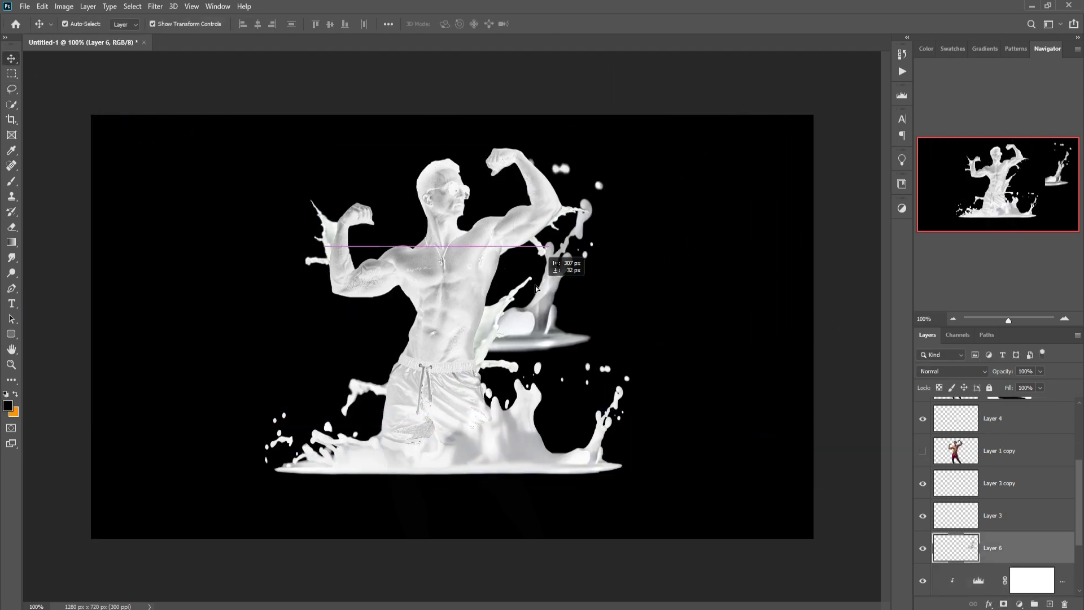
key("ctrl+t")
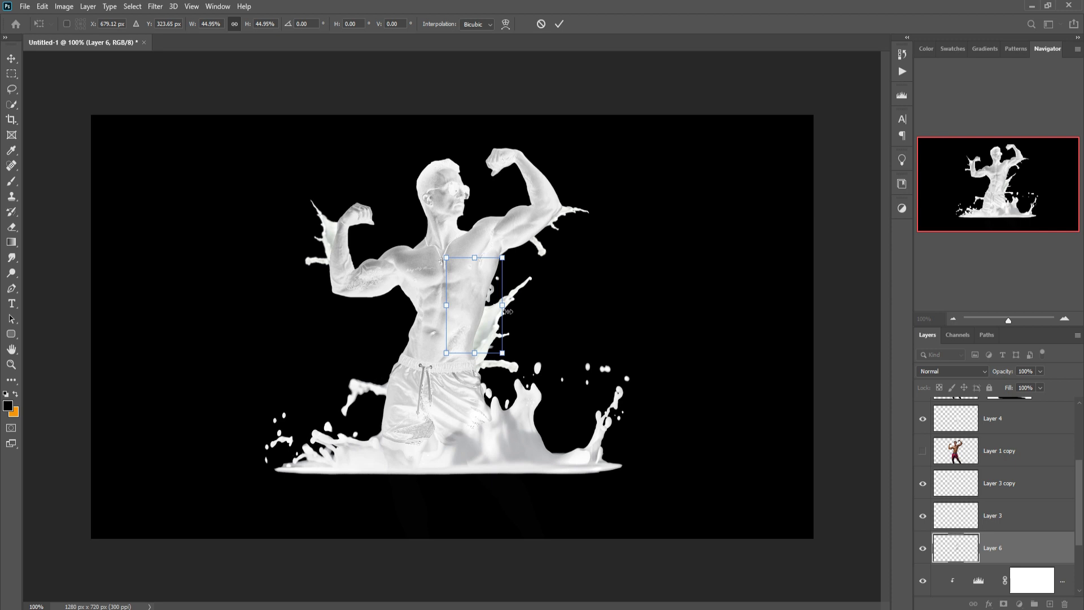
left_click_drag(1025, 547, 1037, 397)
scroll(1048, 557, "down", 4)
left_click_drag(532, 154, 535, 148)
left_click_drag(503, 220, 500, 232)
Clip a Levels layer to the arm splash with midtone 2.01, black 0 and white 189.
key("Return")
left_click(1019, 604)
left_click(1010, 445)
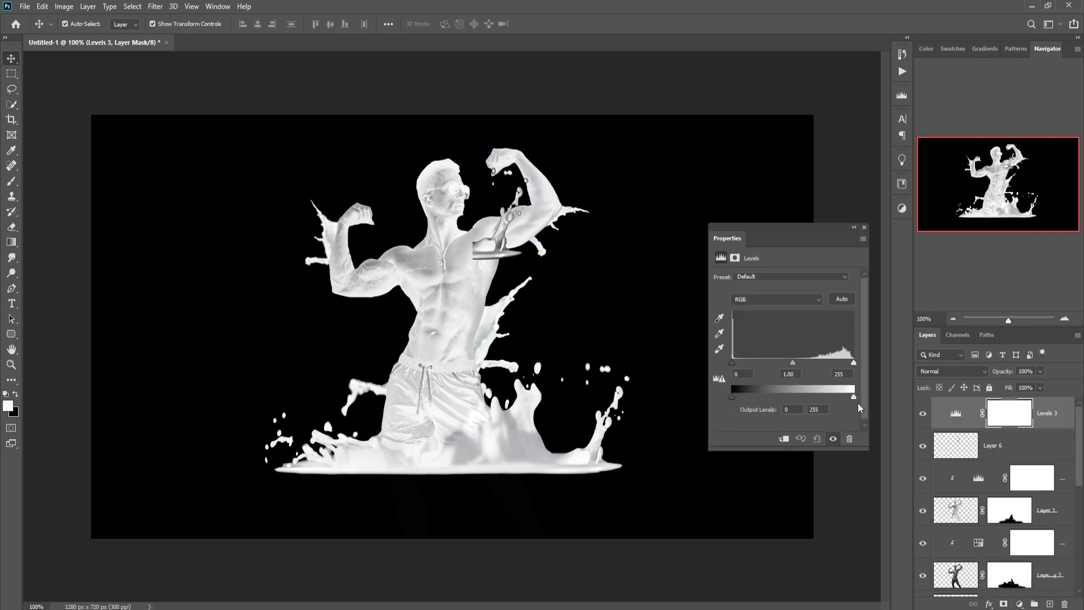
left_click(782, 439)
left_click_drag(792, 363, 762, 363)
left_click_drag(732, 364, 730, 365)
left_click_drag(854, 362, 822, 362)
left_click(863, 227)
Merge Layer 6 with its Levels 3 adjustment and move it down the stack.
left_click(1030, 450, "shift")
right_click(1032, 417)
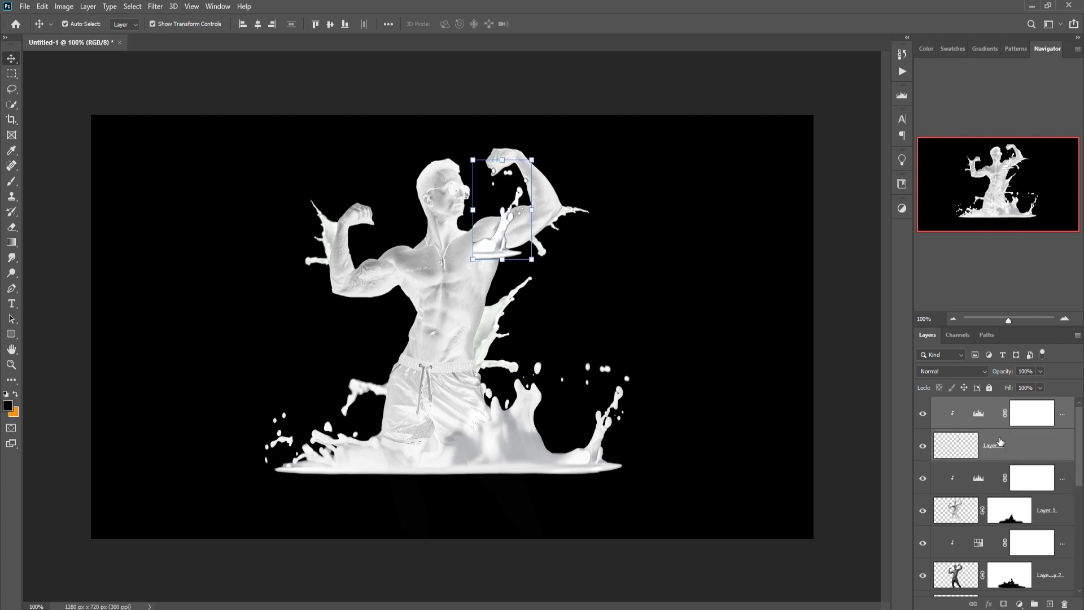
right_click(979, 415)
left_click(1033, 445)
right_click(1065, 447)
left_click(929, 452)
left_click_drag(1016, 413, 1021, 557)
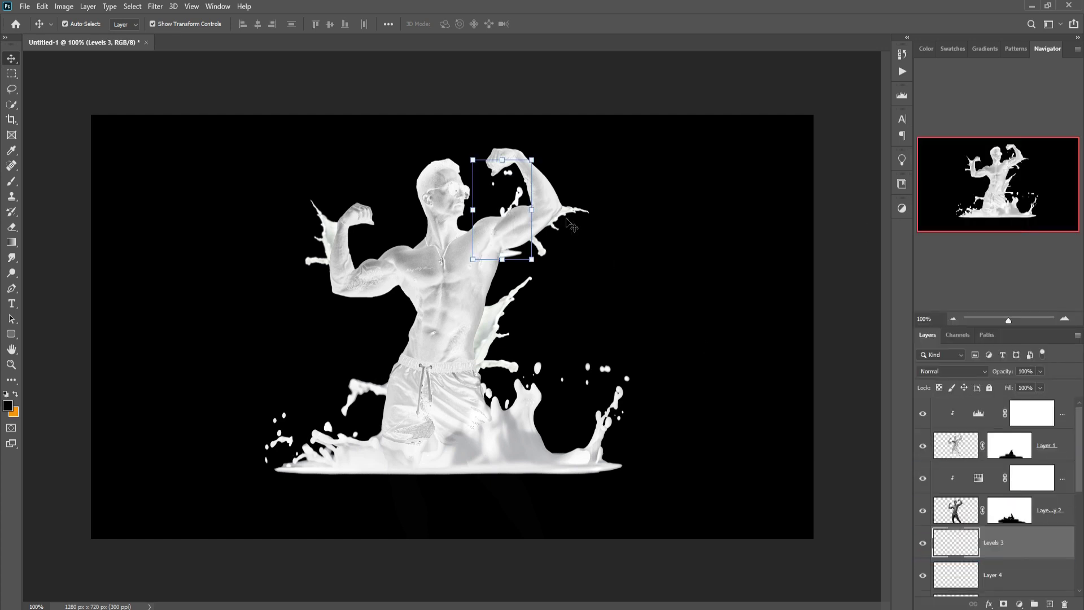
Duplicate the merged splash and fit it onto the raised arm, rotated about -59°.
right_click(1044, 546)
left_click(963, 102)
left_click(629, 169)
left_click_drag(532, 160, 532, 174)
left_click_drag(509, 209, 552, 170)
left_click_drag(575, 228, 598, 179)
mouse_move(577, 198)
left_mouse_down()
mouse_move(565, 194)
mouse_move(574, 177)
left_mouse_up()
left_click(1010, 548)
Add a mask to the splash copy and paint the stray part out in black.
left_click(1002, 603)
left_click(11, 181)
left_click(16, 394)
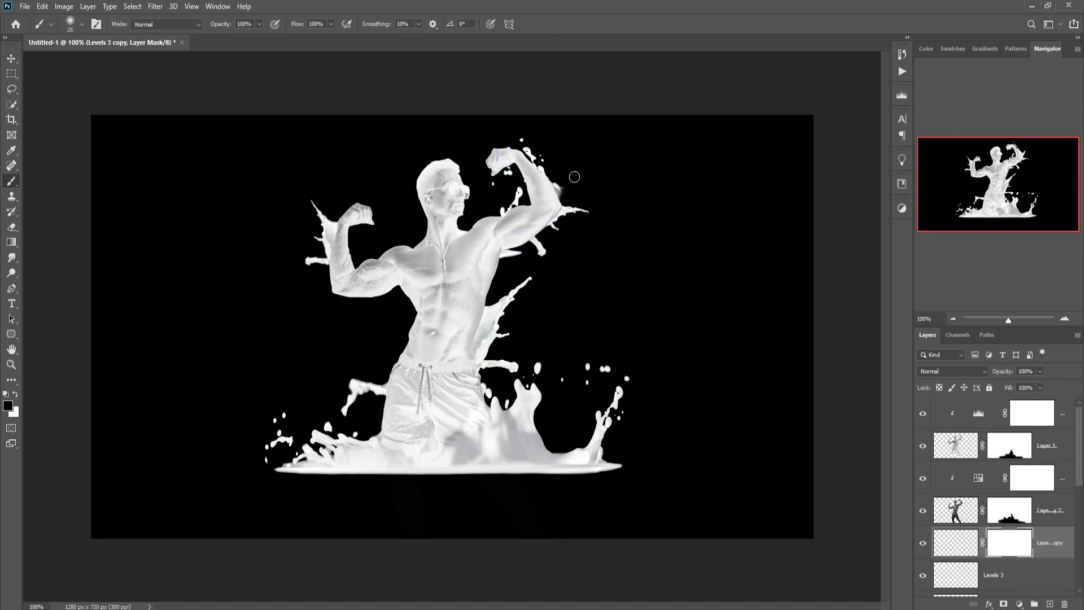
key("v")
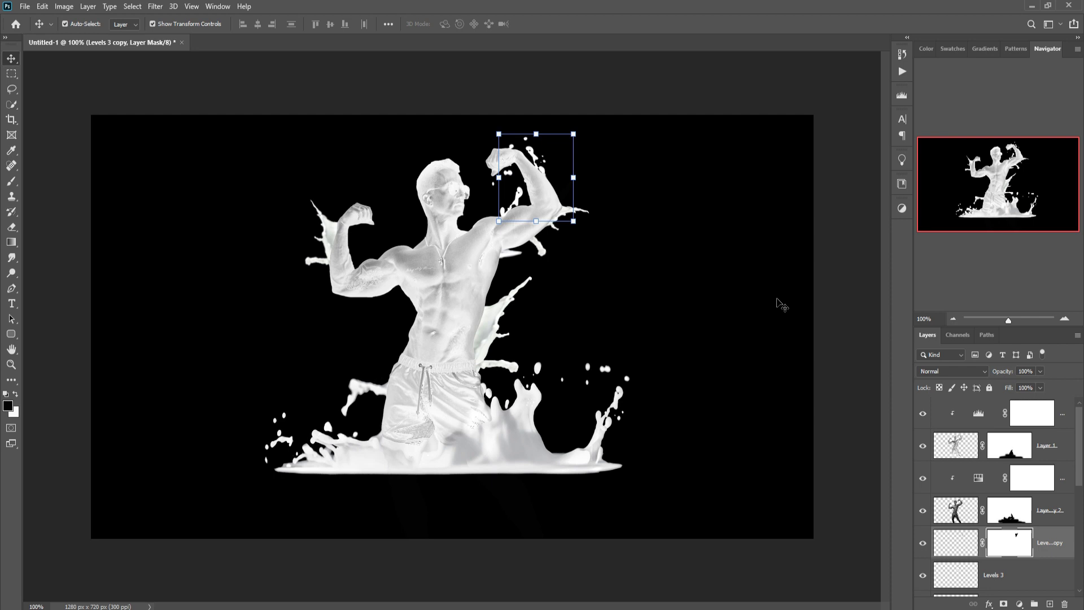
Duplicate the arm splash again and place it below the left arm.
left_click_drag(538, 178, 404, 308)
right_click(1050, 542)
left_click(971, 105)
key("Return")
left_click_drag(435, 286, 445, 276)
key("Return")
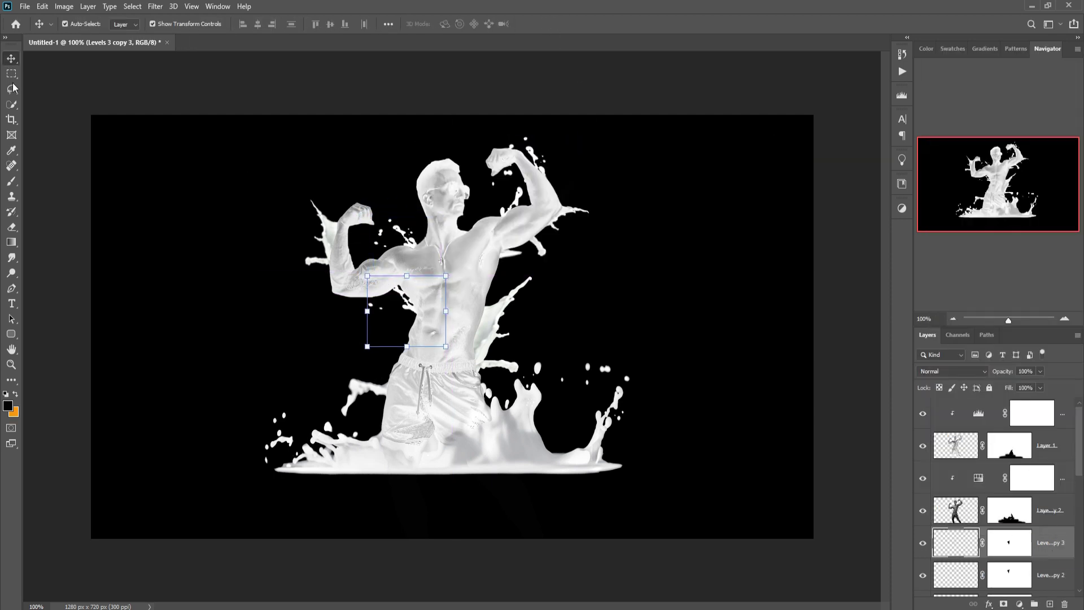
Type 'MILK POWER' to the right of the figure.
left_click(11, 304)
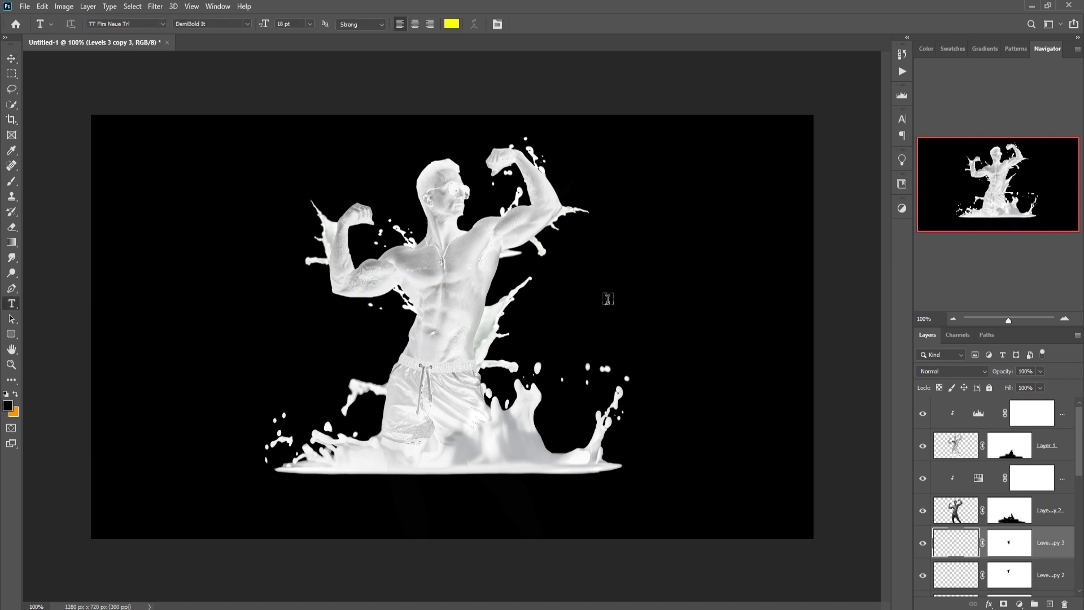
left_click(596, 280)
key("BackSpace")
type("MILK POWER")
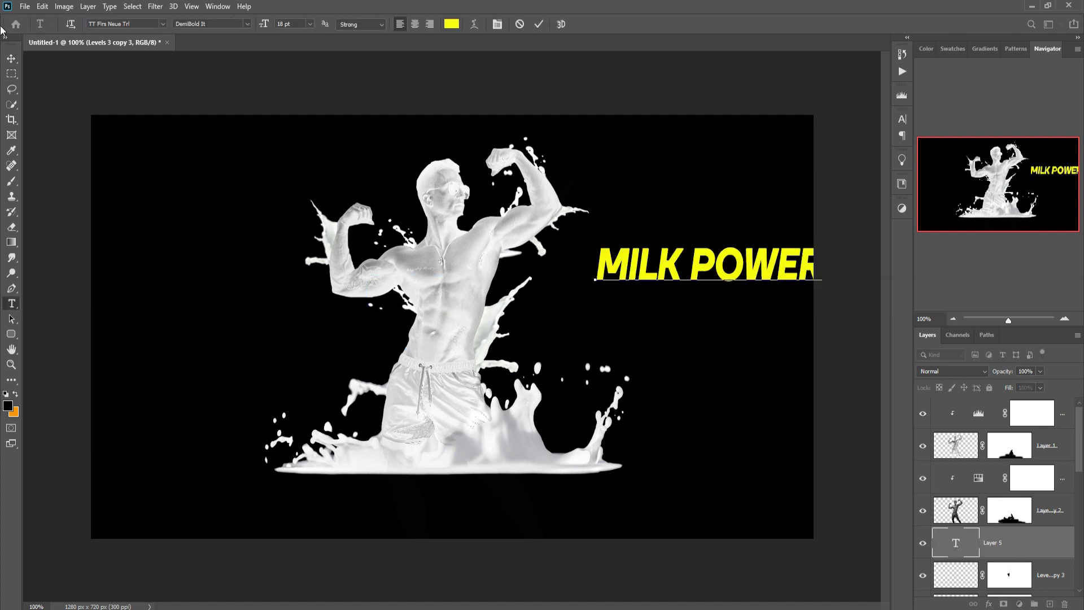
key("ctrl+Return")
key("v")
Set the text colour to white in the Character panel.
left_click(901, 119)
left_click(873, 186)
left_click(541, 367)
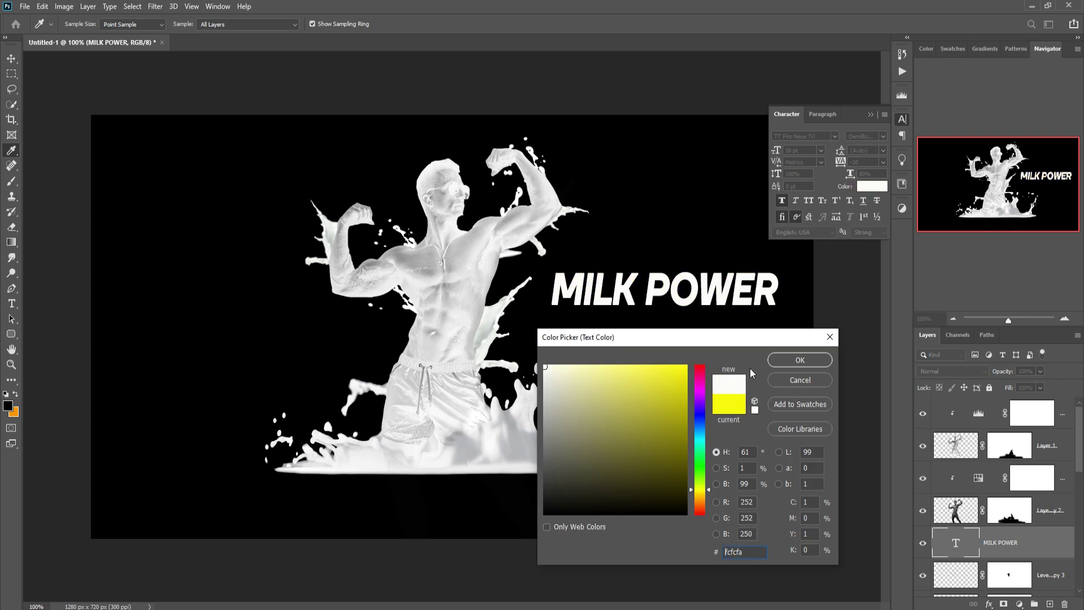
left_click(801, 360)
Add a Bevel & Emboss layer style to the text.
left_click(901, 119)
left_click(989, 604)
left_click(1016, 490)
left_click_drag(739, 281, 788, 338)
left_click(657, 389)
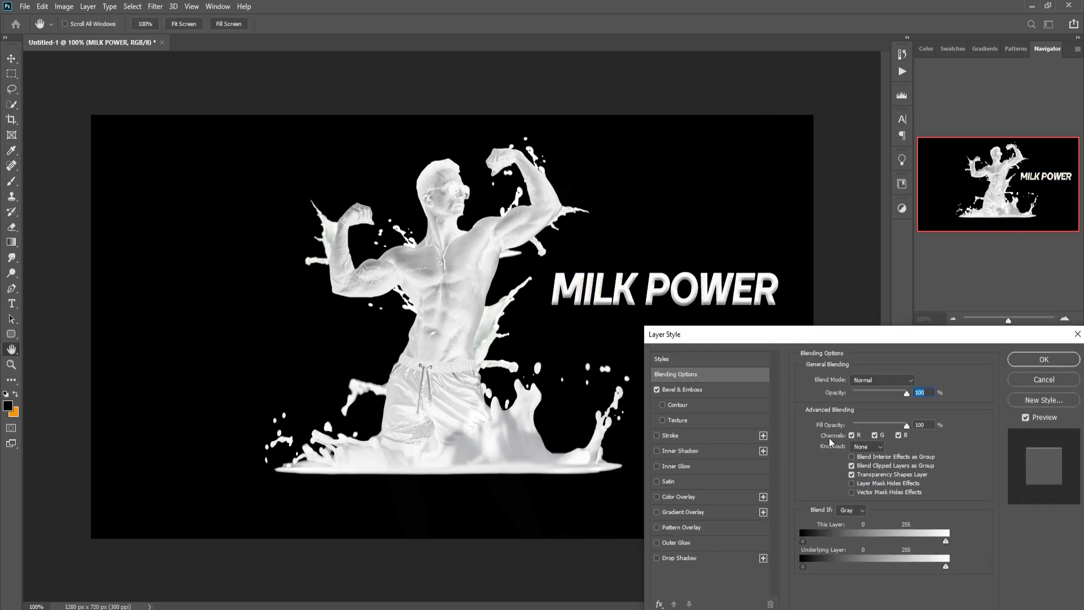
left_click(1026, 361)
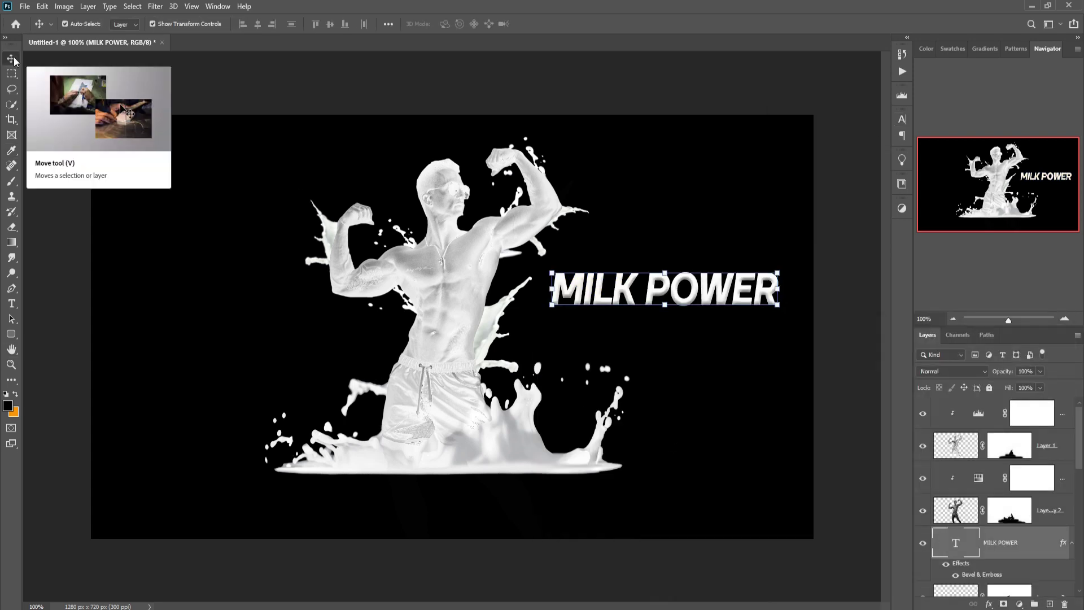